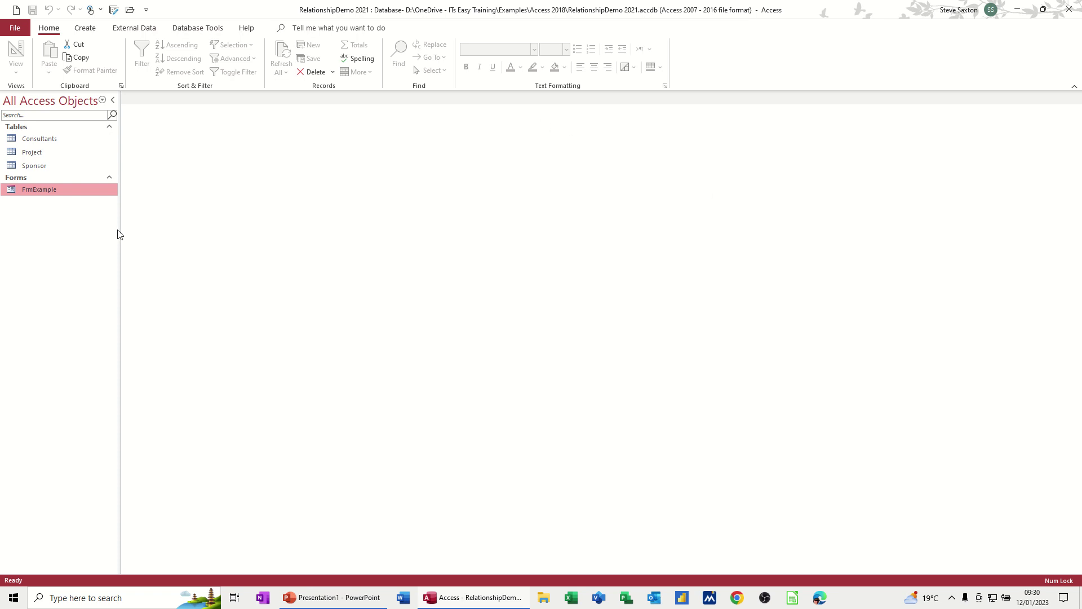
# Inspect the Consultants, Project and Sponsor tables in datasheet and design view
pyautogui.doubleClick(48, 139)
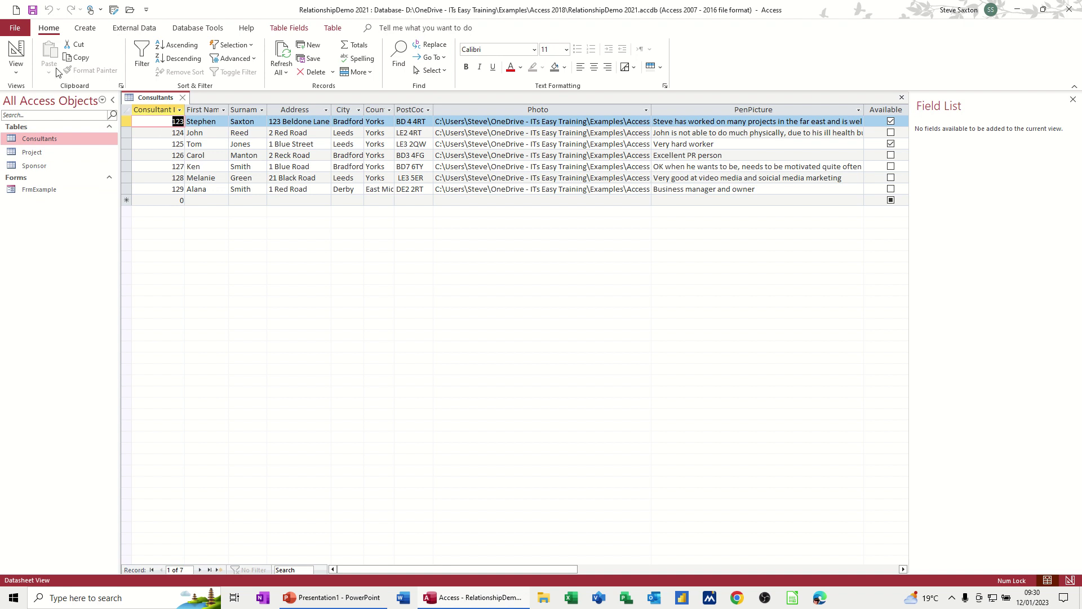
pyautogui.click(15, 52)
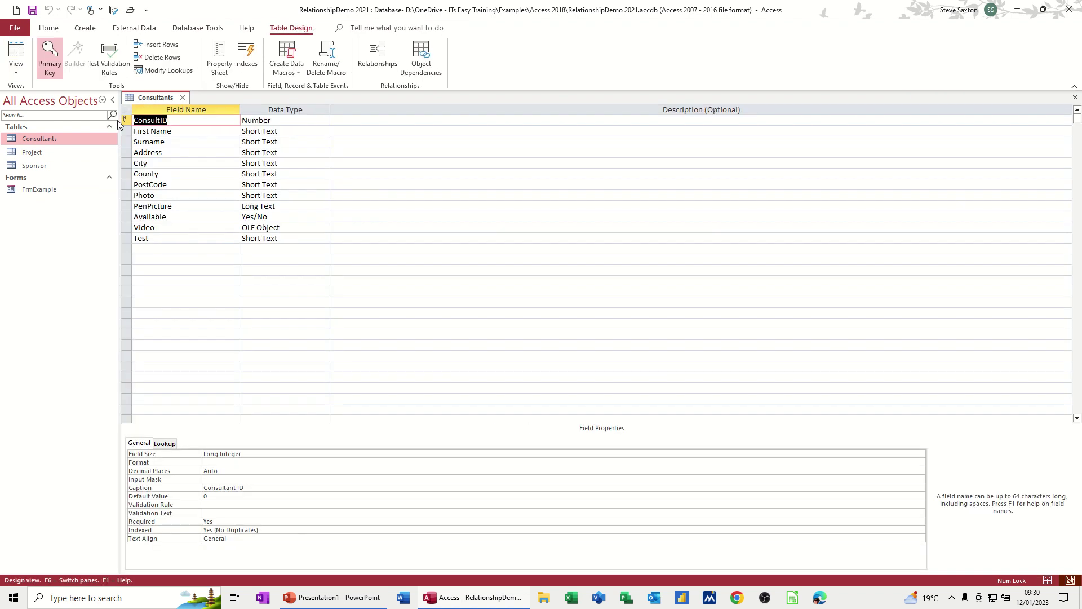
pyautogui.click(181, 99)
pyautogui.click(44, 157)
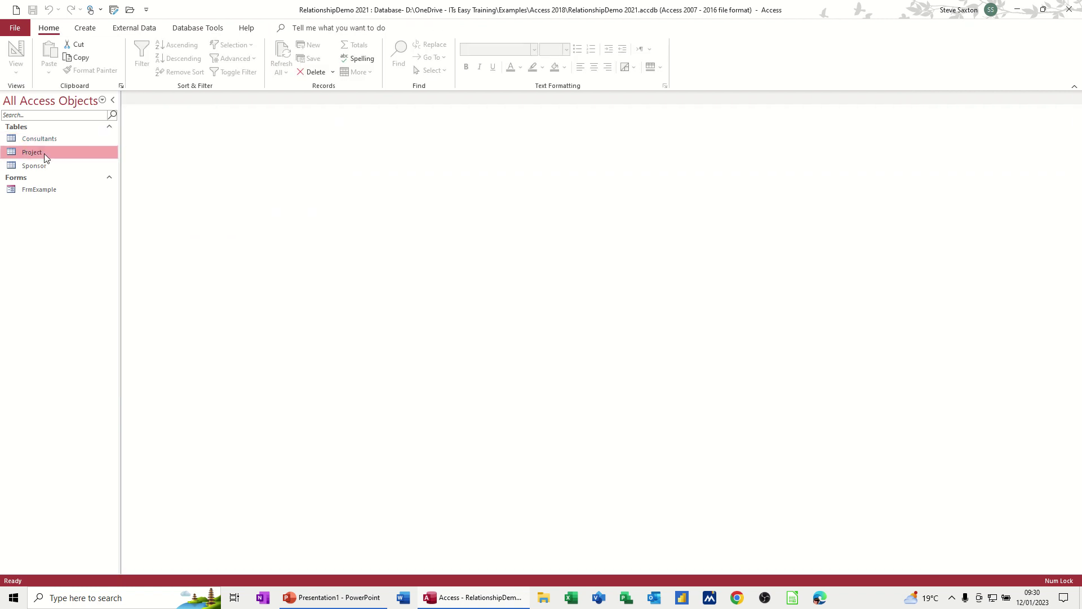
pyautogui.doubleClick(44, 156)
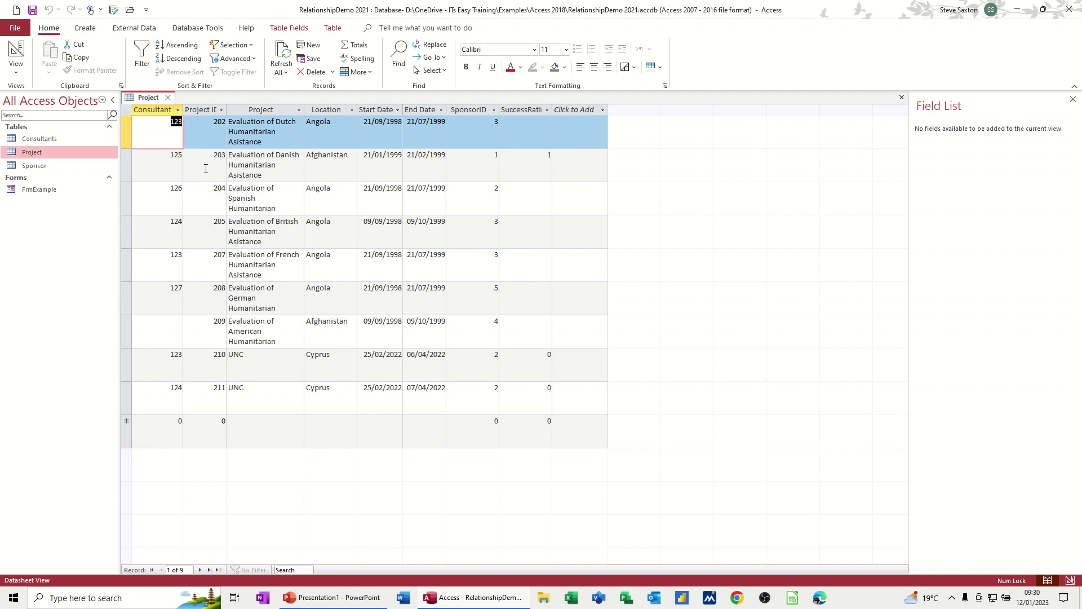
pyautogui.click(16, 53)
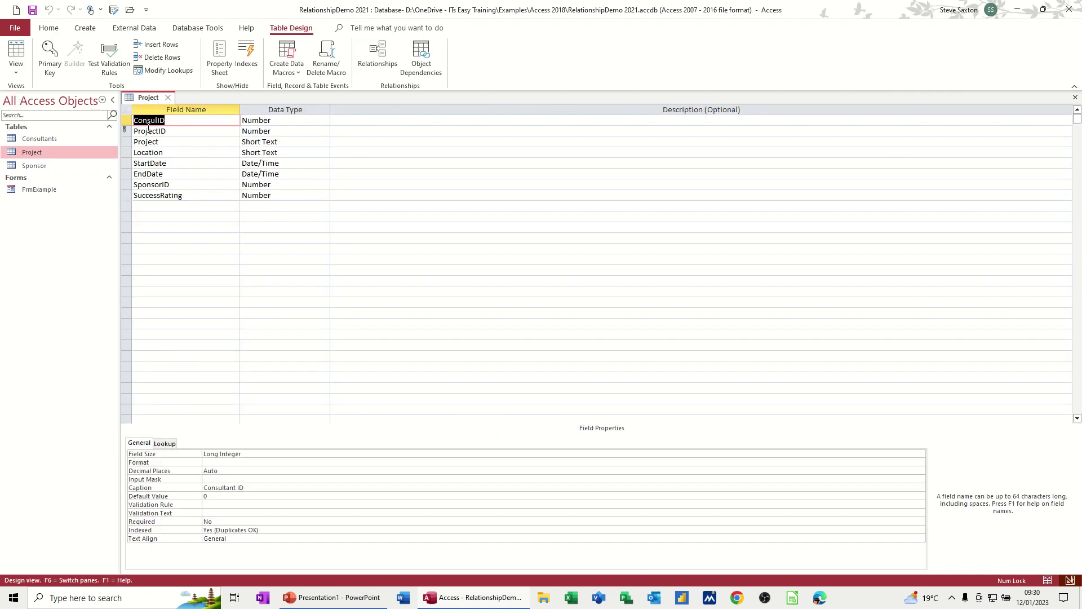
pyautogui.click(167, 98)
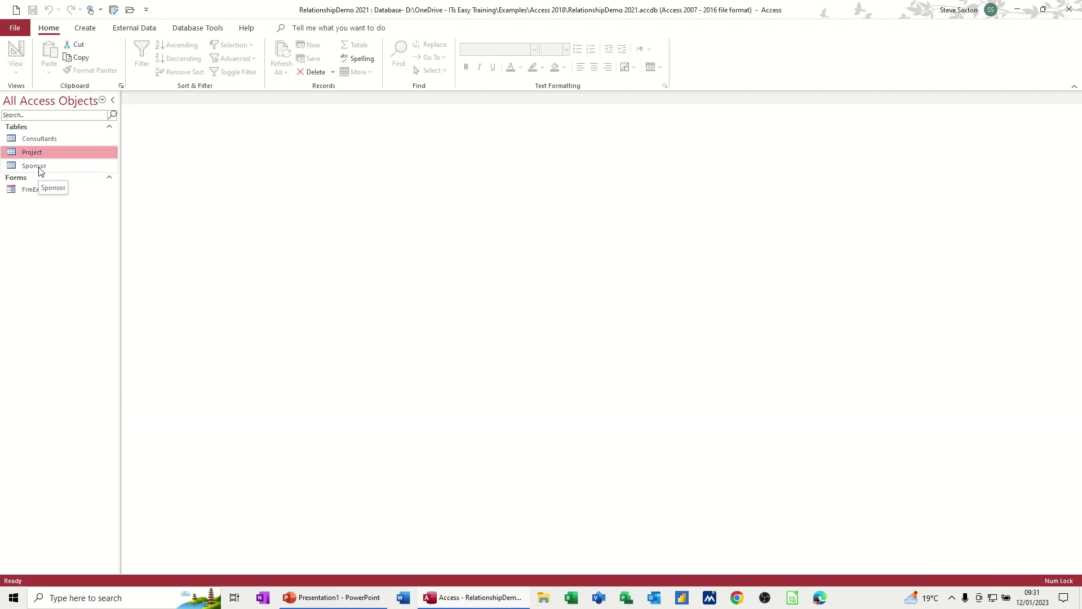
pyautogui.doubleClick(40, 168)
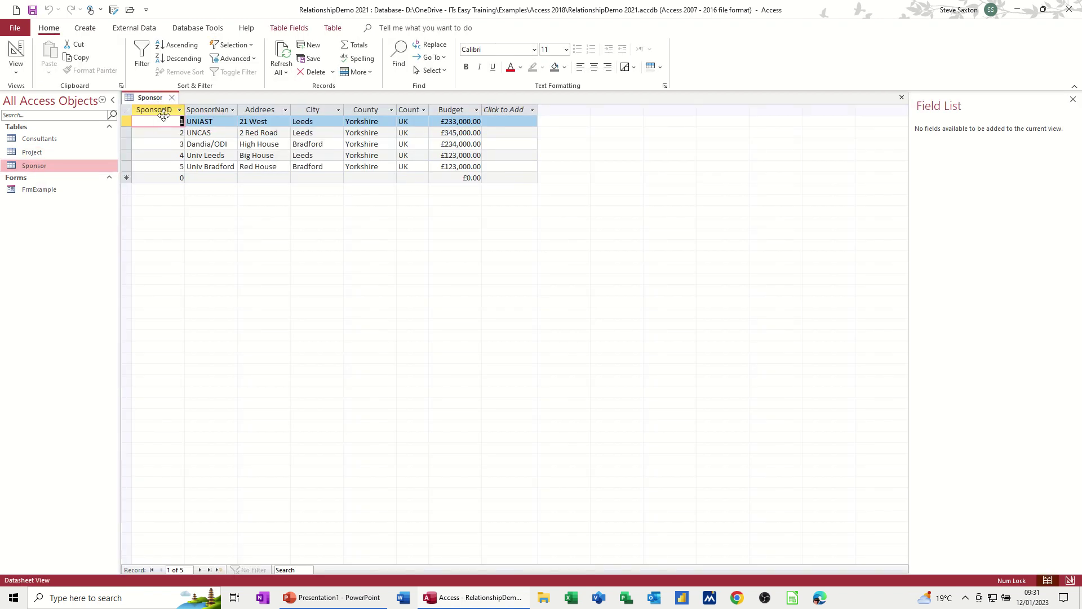
pyautogui.click(17, 53)
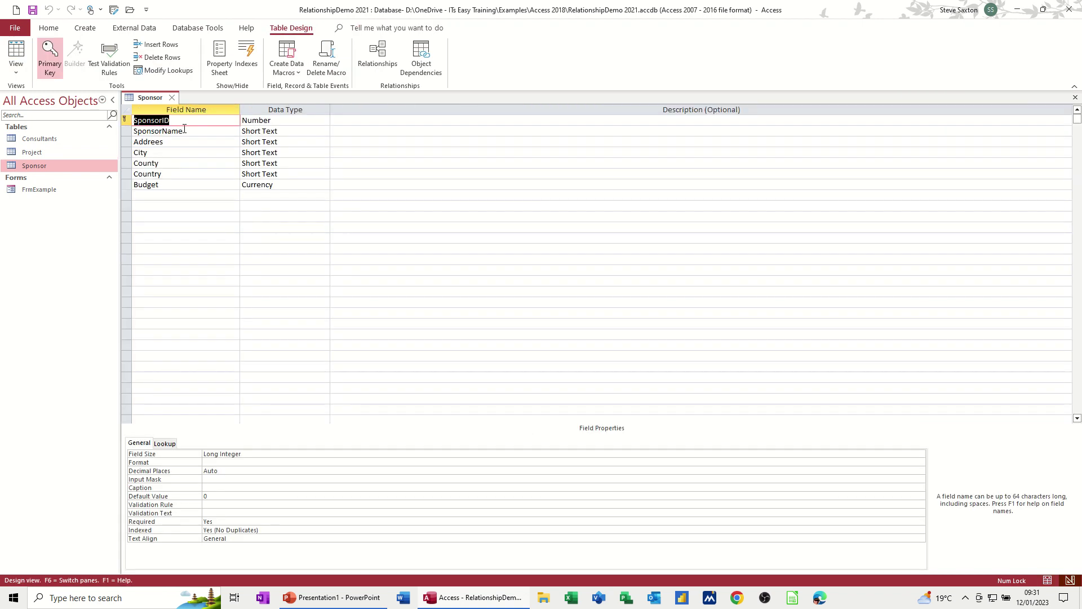
pyautogui.click(174, 99)
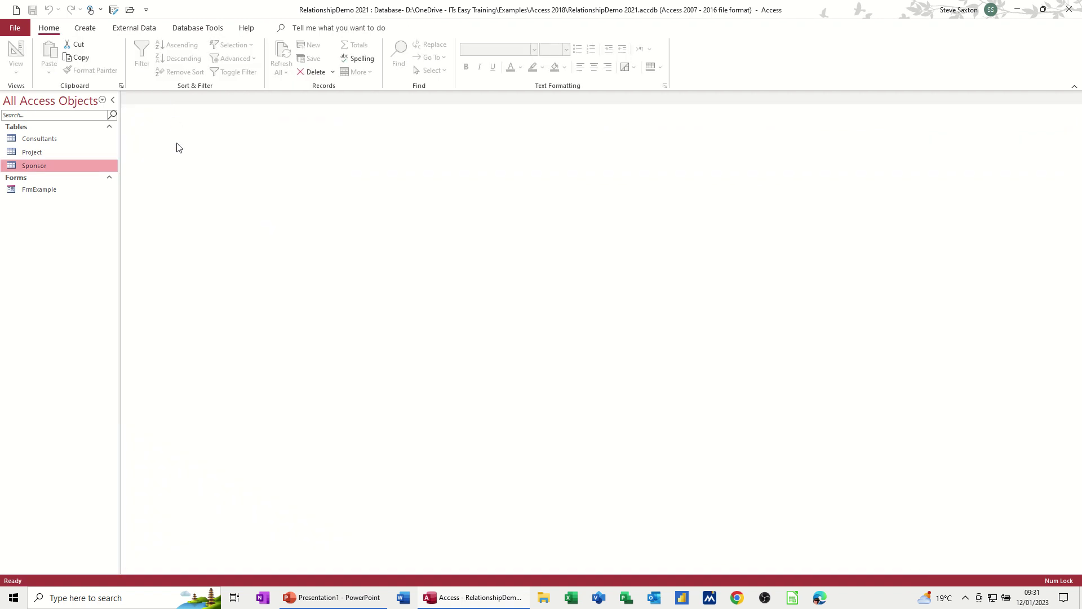
# Add Consultants and Project to the Relationships window, enlarging both boxes to show all fields
pyautogui.click(192, 30)
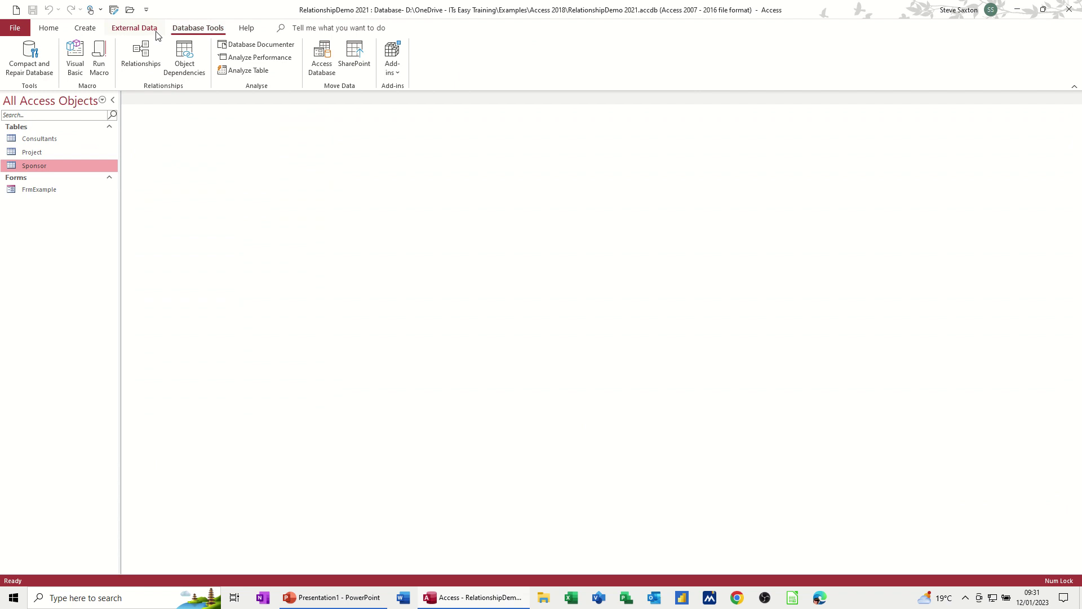
pyautogui.click(141, 57)
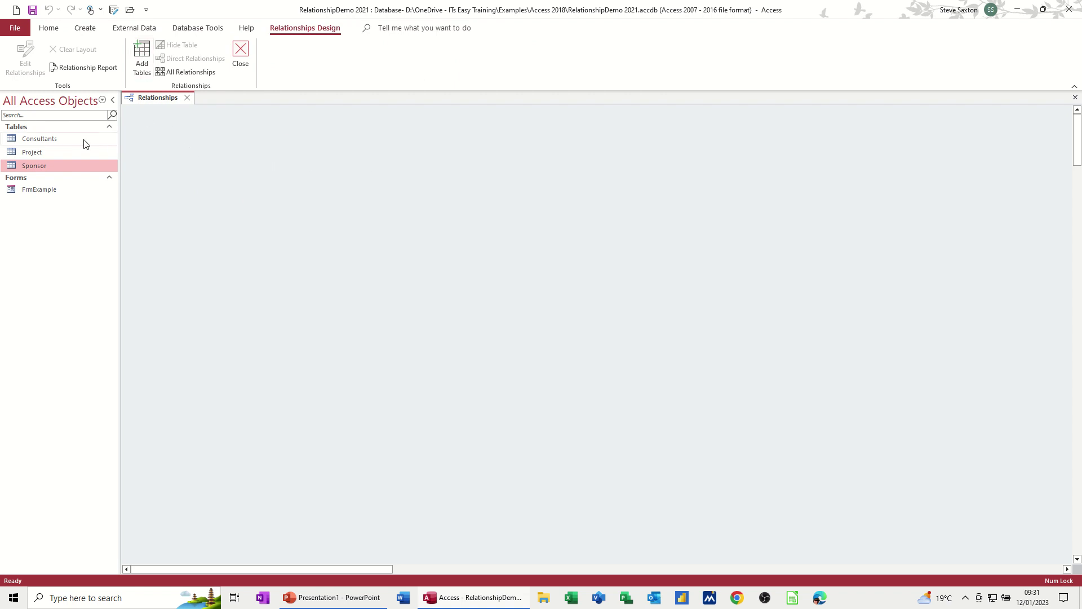
pyautogui.moveTo(54, 140); pyautogui.dragTo(229, 143)
pyautogui.moveTo(33, 152); pyautogui.dragTo(496, 153)
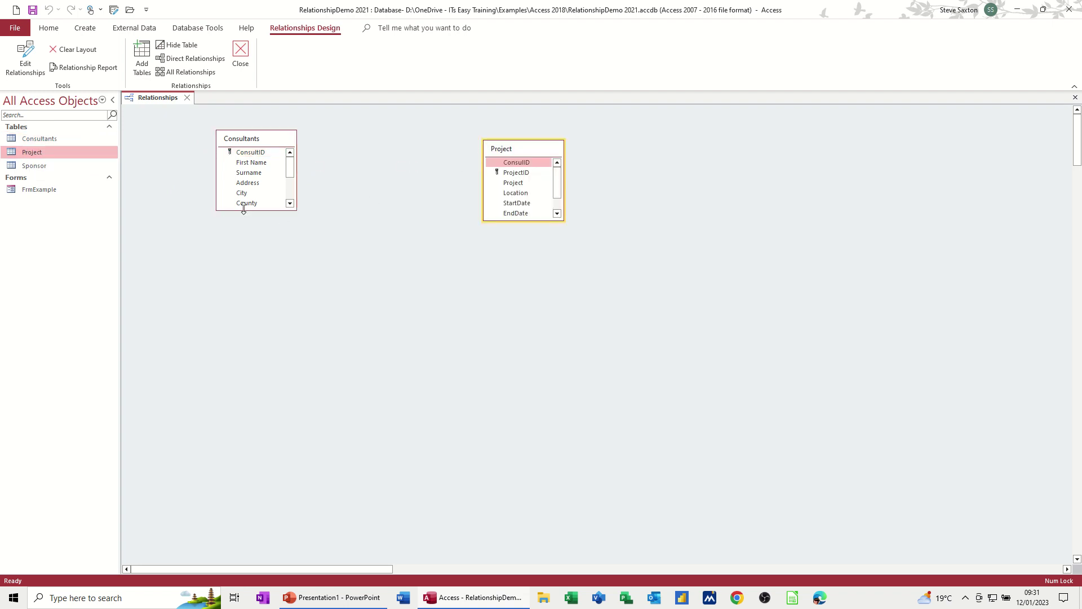
pyautogui.moveTo(244, 210); pyautogui.dragTo(262, 275)
pyautogui.moveTo(523, 218); pyautogui.dragTo(522, 263)
pyautogui.moveTo(505, 150); pyautogui.dragTo(386, 145)
# Link ConsultID in Consultants to ConsultID in Project
pyautogui.click(243, 156)
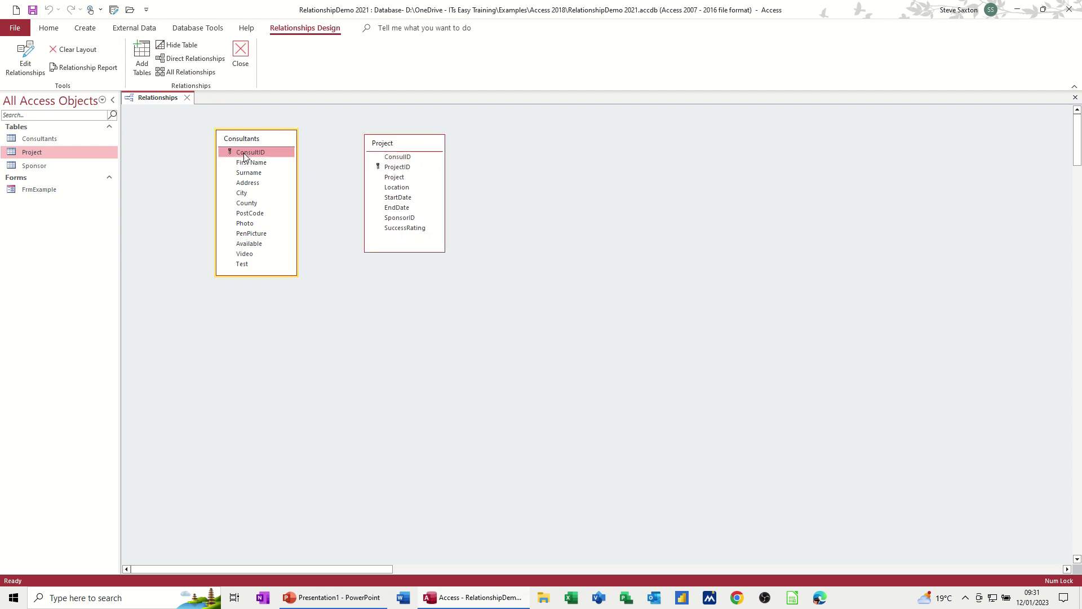
pyautogui.moveTo(247, 156); pyautogui.dragTo(402, 156)
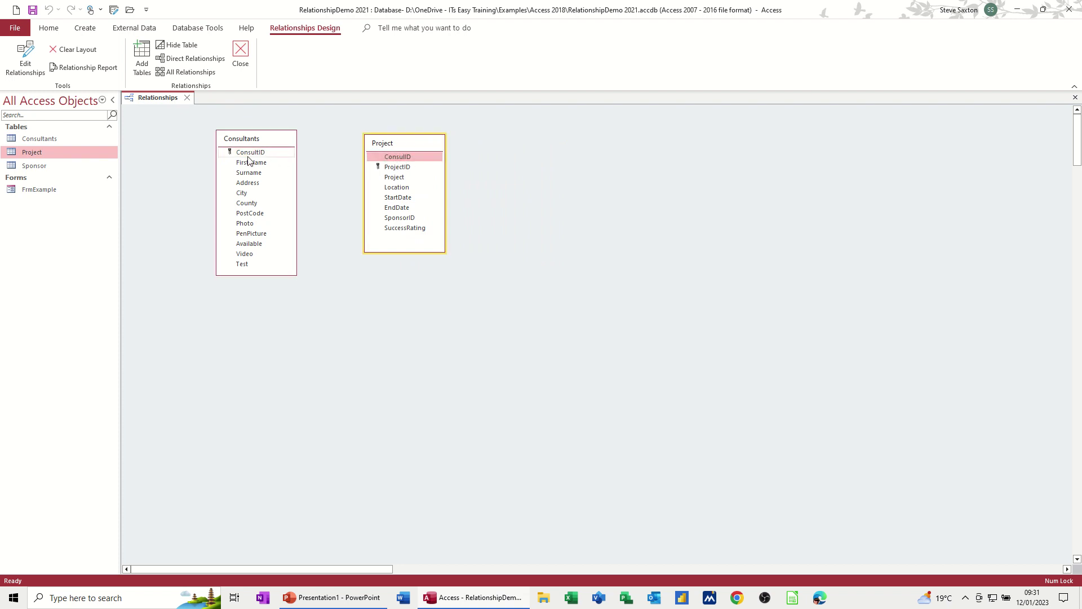
pyautogui.moveTo(247, 156); pyautogui.dragTo(395, 158)
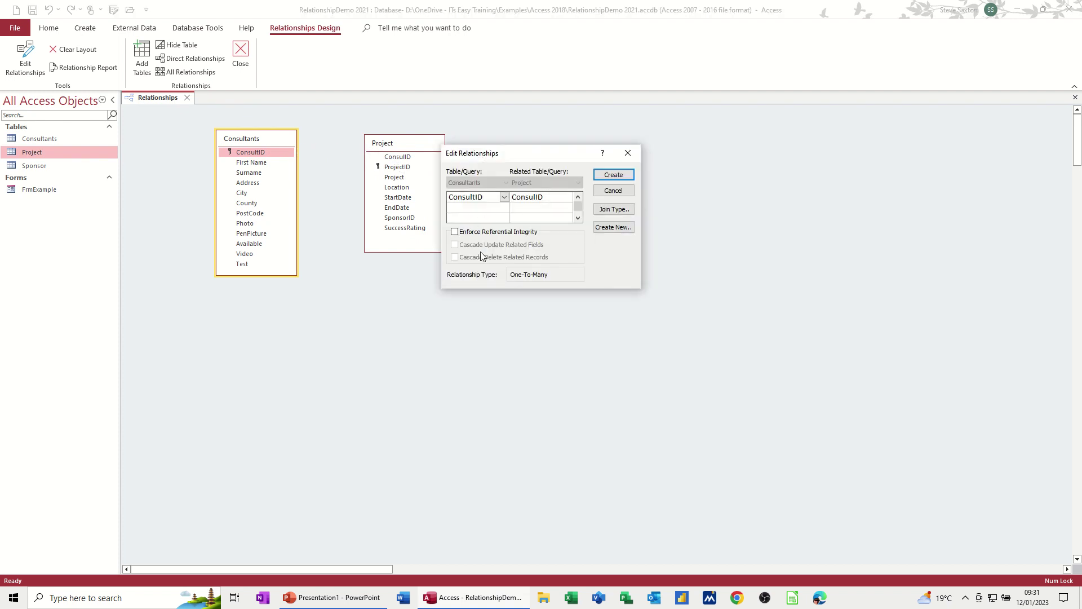
# Enforce referential integrity and create the one-to-many ConsultID relationship from Consultants to Project
pyautogui.moveTo(500, 152); pyautogui.dragTo(516, 131)
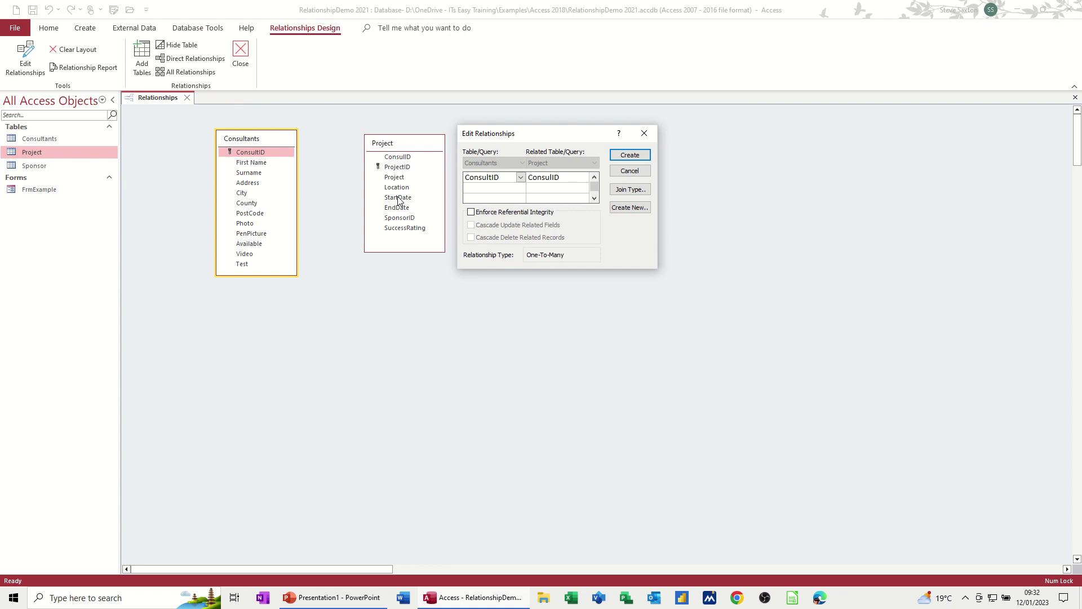
pyautogui.click(472, 213)
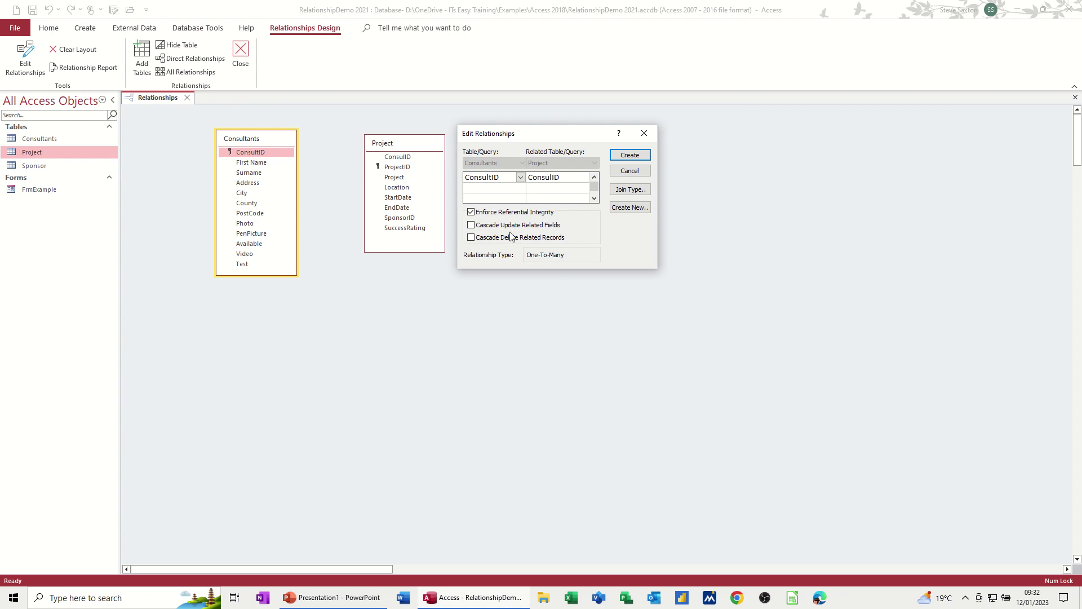
pyautogui.click(630, 155)
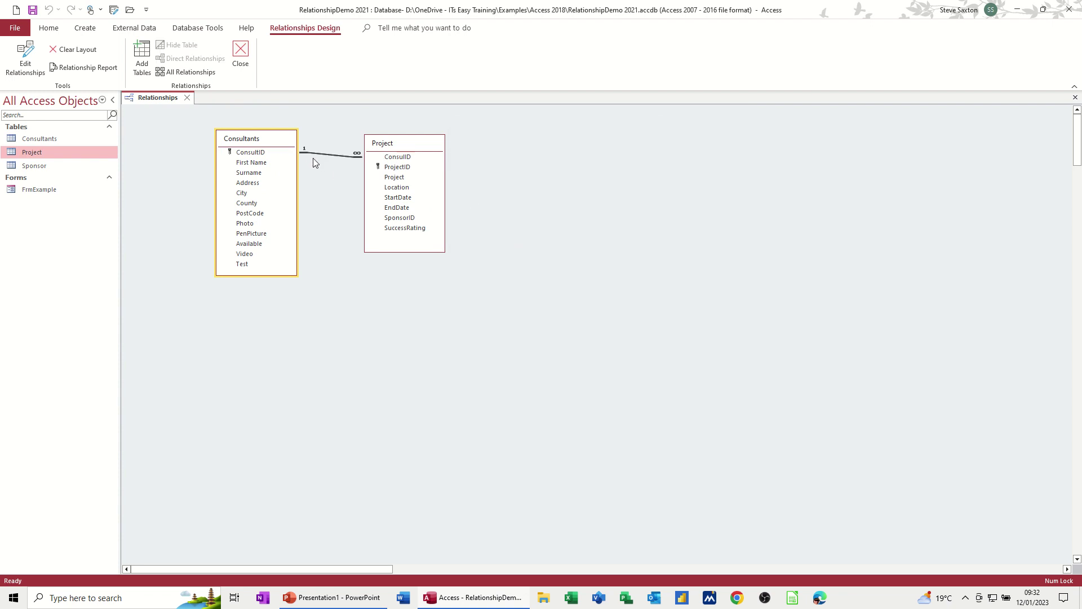
# Review the join type options and keep option 1, matching rows only
pyautogui.moveTo(406, 146); pyautogui.dragTo(404, 164)
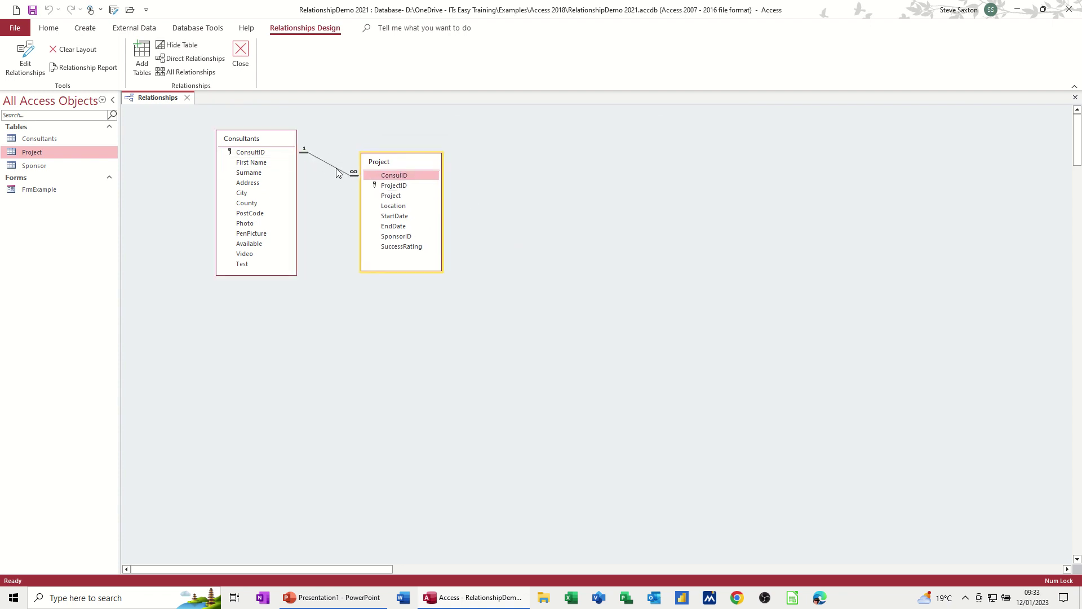
pyautogui.doubleClick(337, 172)
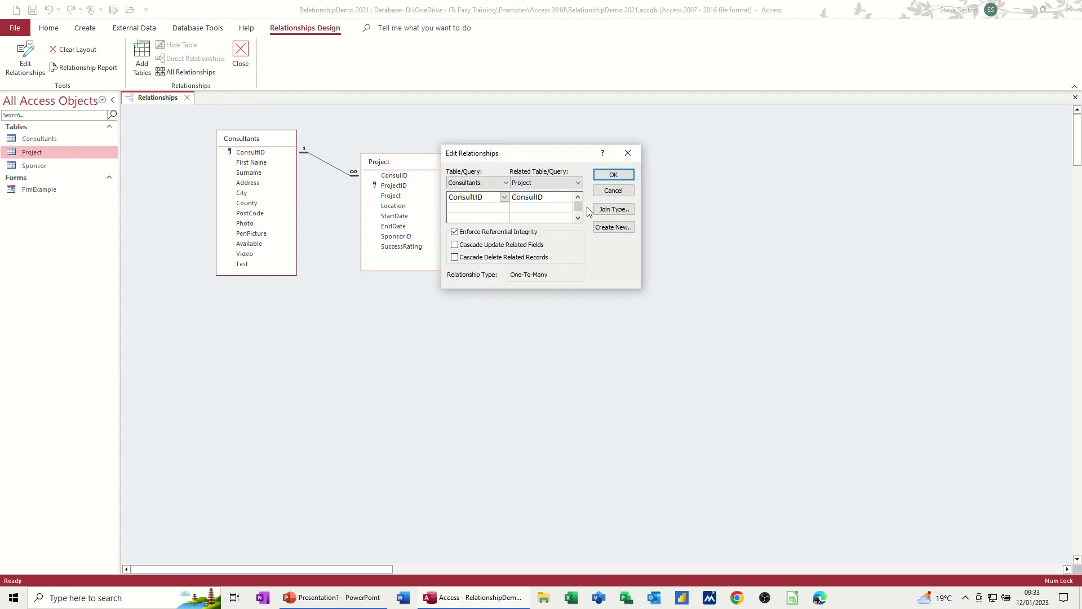
pyautogui.click(617, 211)
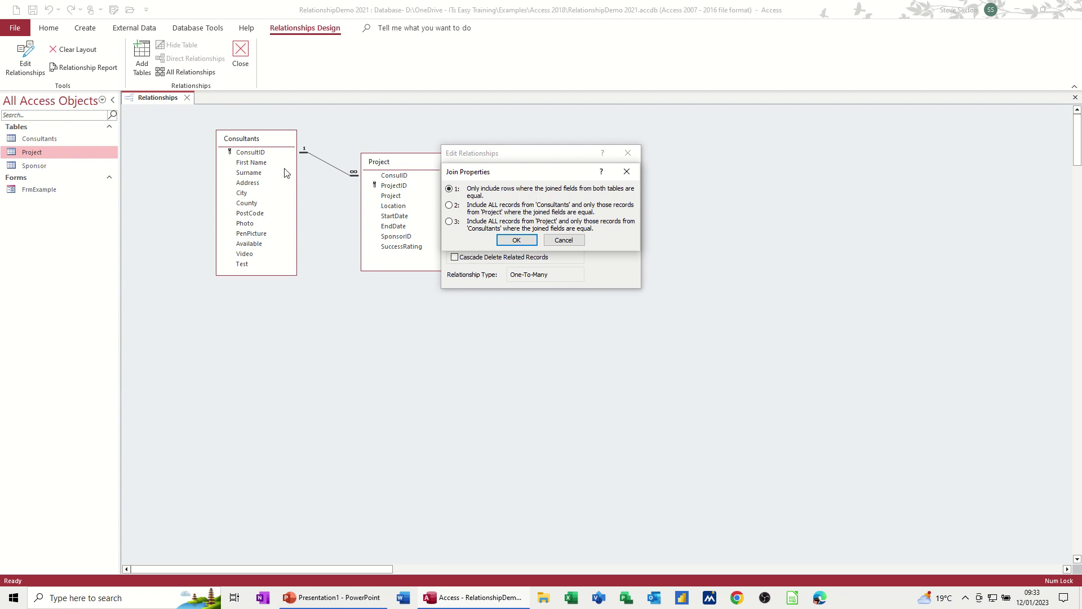
pyautogui.click(450, 206)
pyautogui.click(449, 223)
pyautogui.click(449, 189)
pyautogui.click(511, 243)
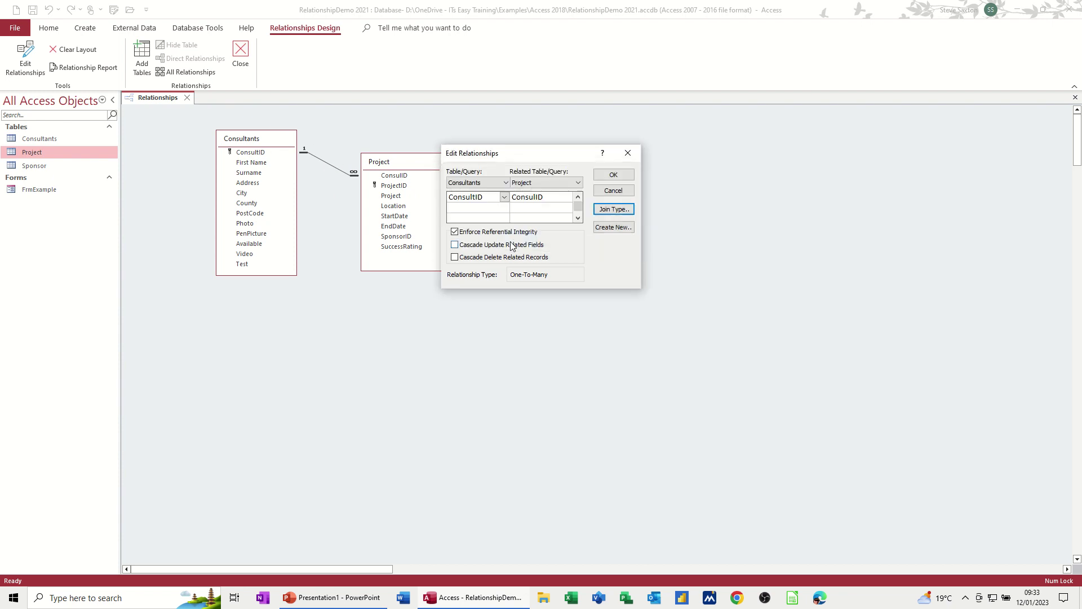
# Confirm the relationship, then close the Relationships window and save the layout
pyautogui.click(613, 175)
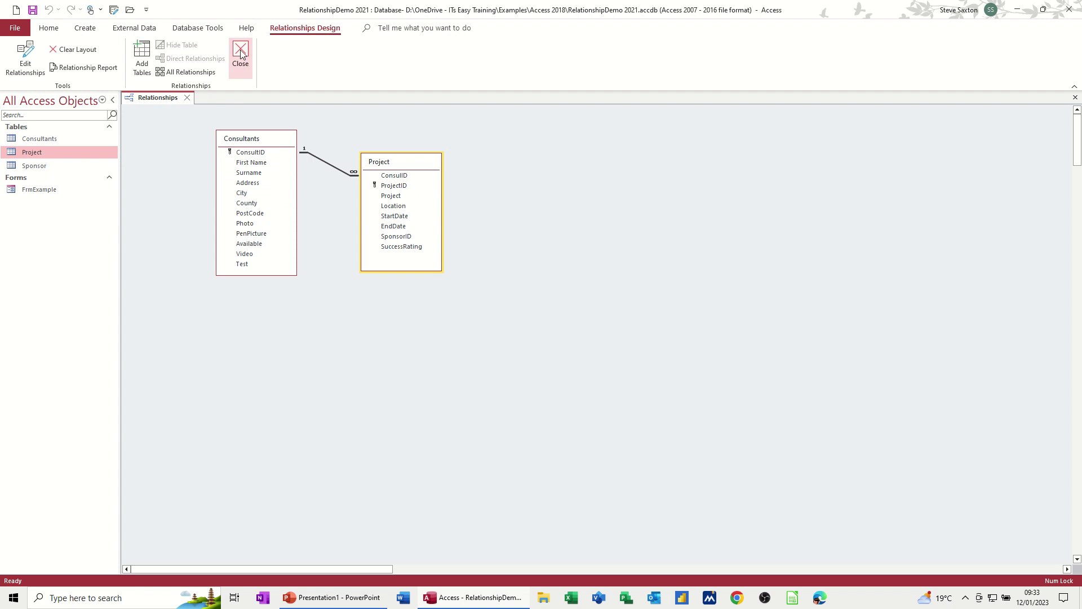
pyautogui.click(237, 66)
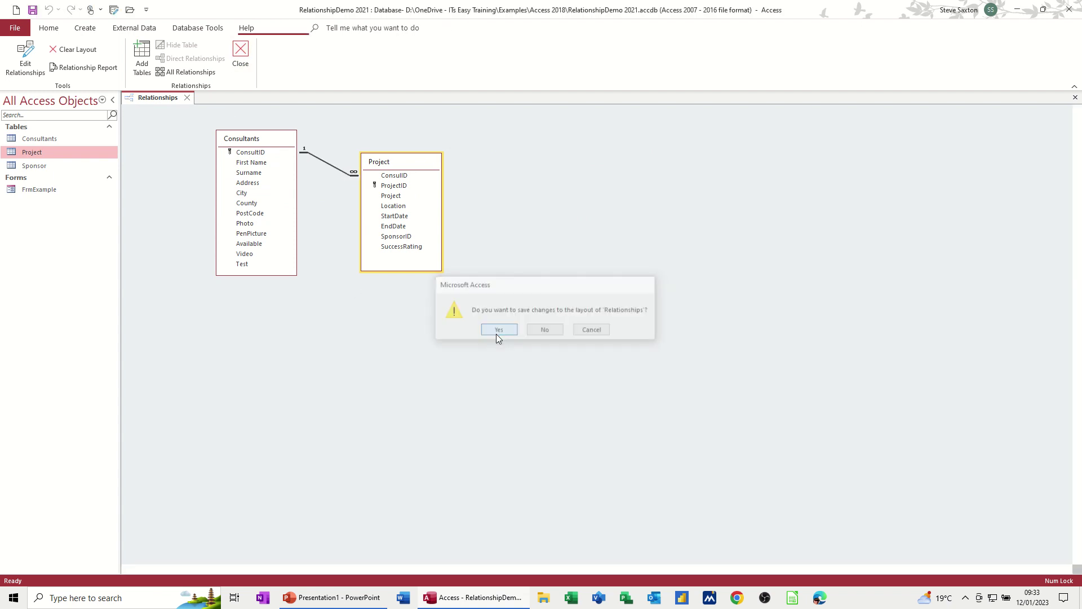
pyautogui.click(496, 333)
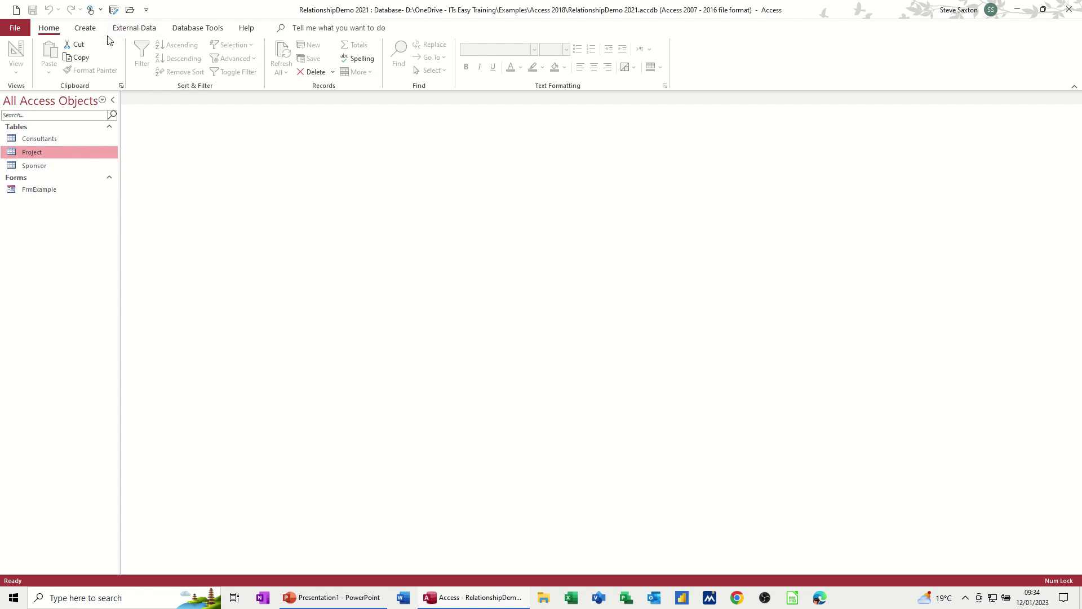
# Start a new design-view query with the Consultants and Project tables, enlarging both field lists
pyautogui.click(86, 29)
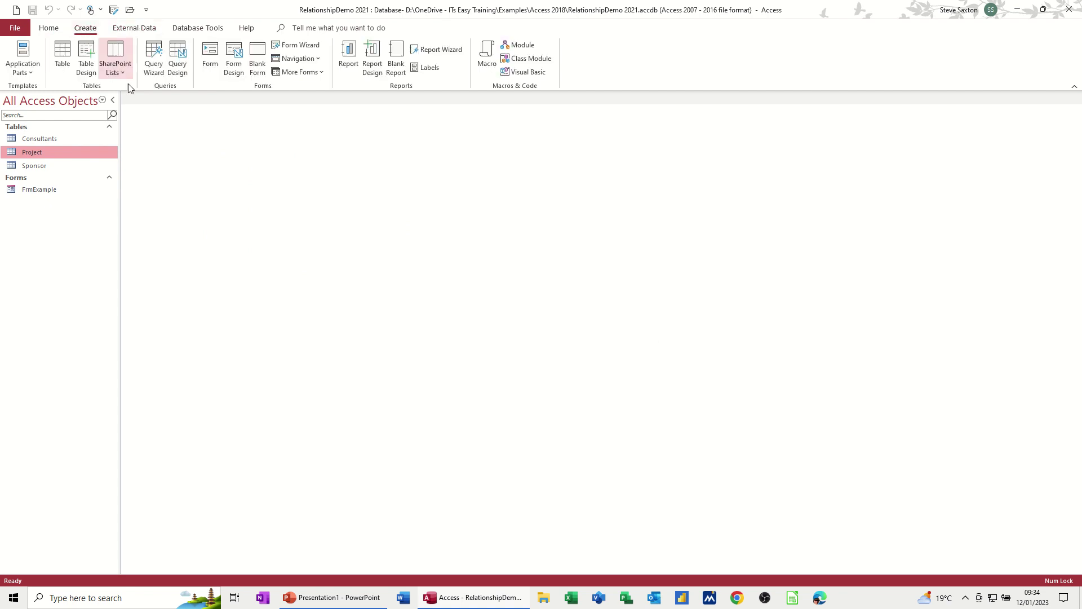
pyautogui.click(177, 56)
pyautogui.moveTo(46, 138); pyautogui.dragTo(243, 169)
pyautogui.moveTo(57, 157); pyautogui.dragTo(414, 204)
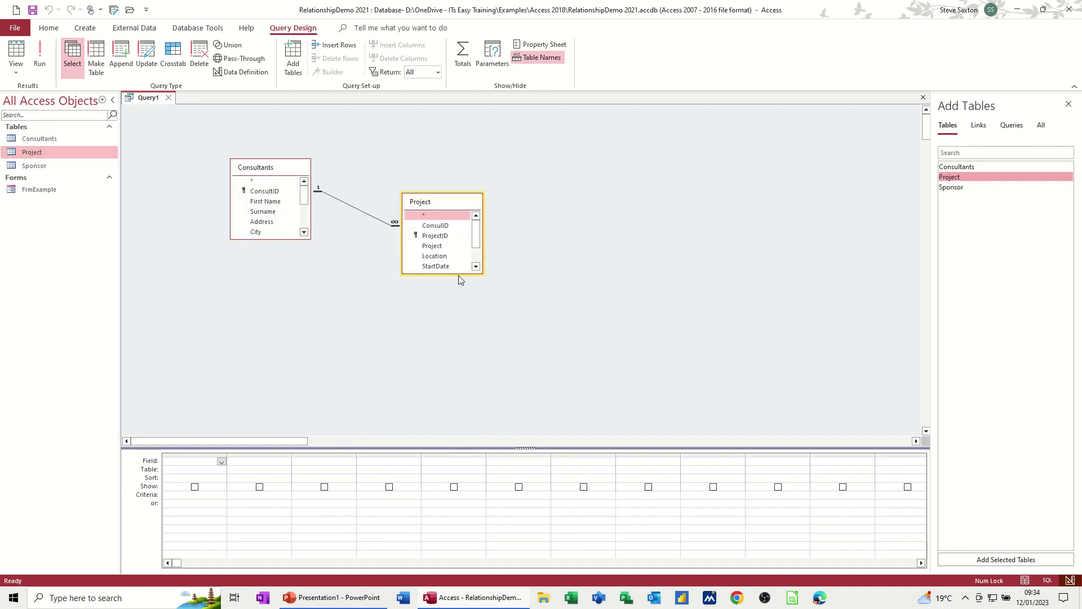
pyautogui.moveTo(459, 276); pyautogui.dragTo(463, 309)
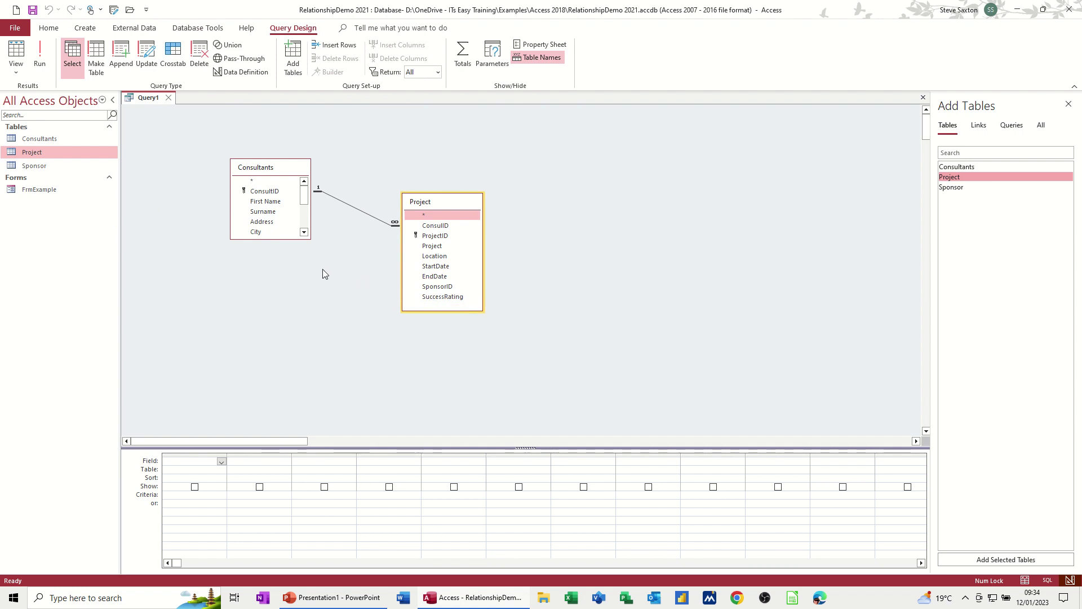
pyautogui.moveTo(291, 240); pyautogui.dragTo(295, 265)
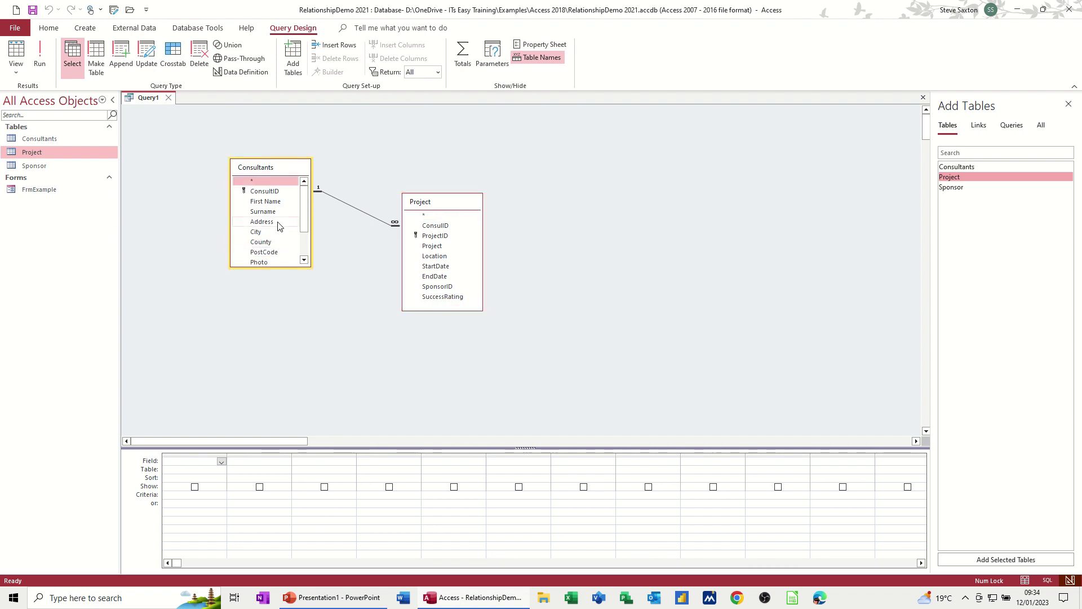
# Add First Name, Surname, Project and Location to the query grid
pyautogui.doubleClick(259, 203)
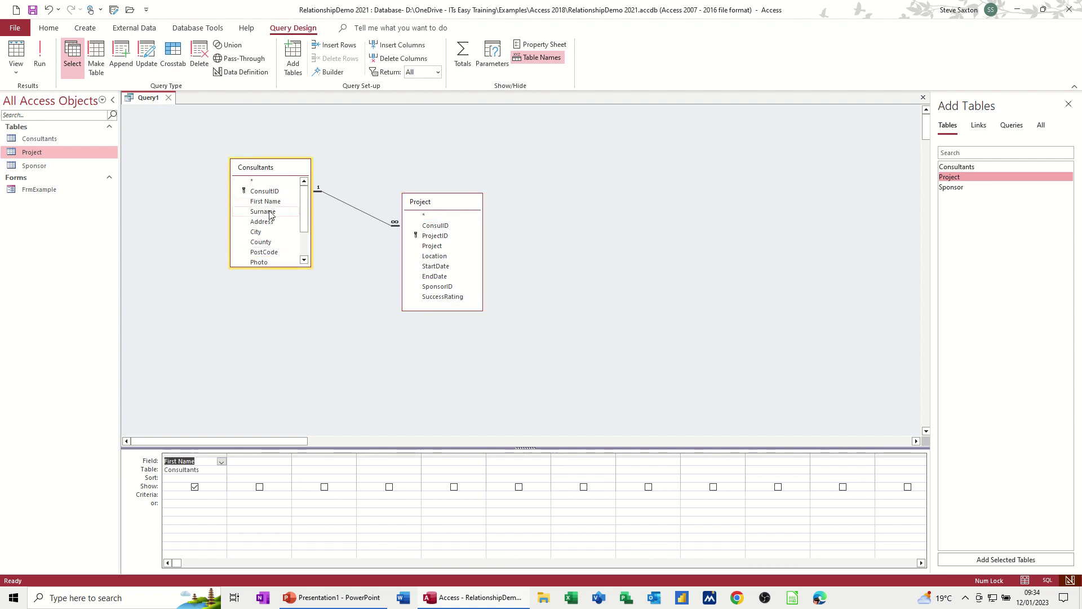
pyautogui.doubleClick(272, 212)
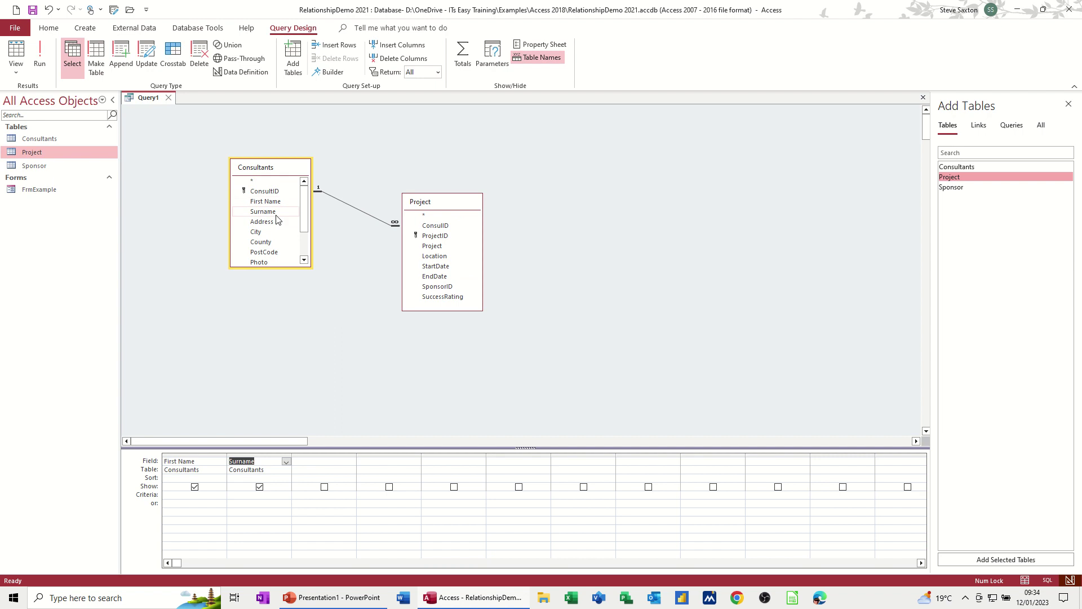
pyautogui.doubleClick(430, 247)
pyautogui.doubleClick(430, 256)
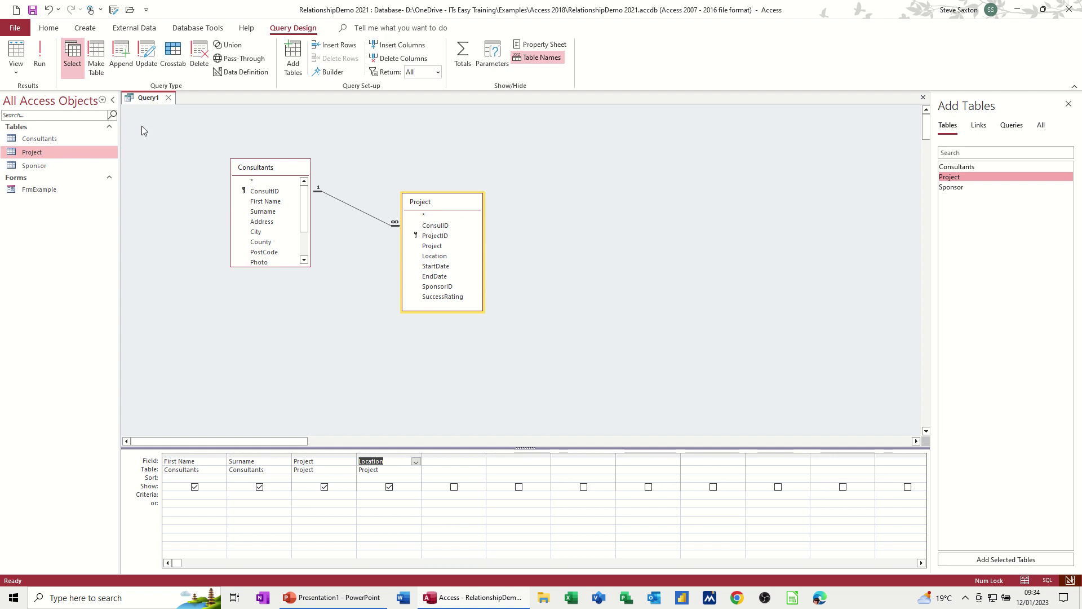
# Run the query, autofit the Surname and Project columns, and go back to Design View
pyautogui.click(41, 53)
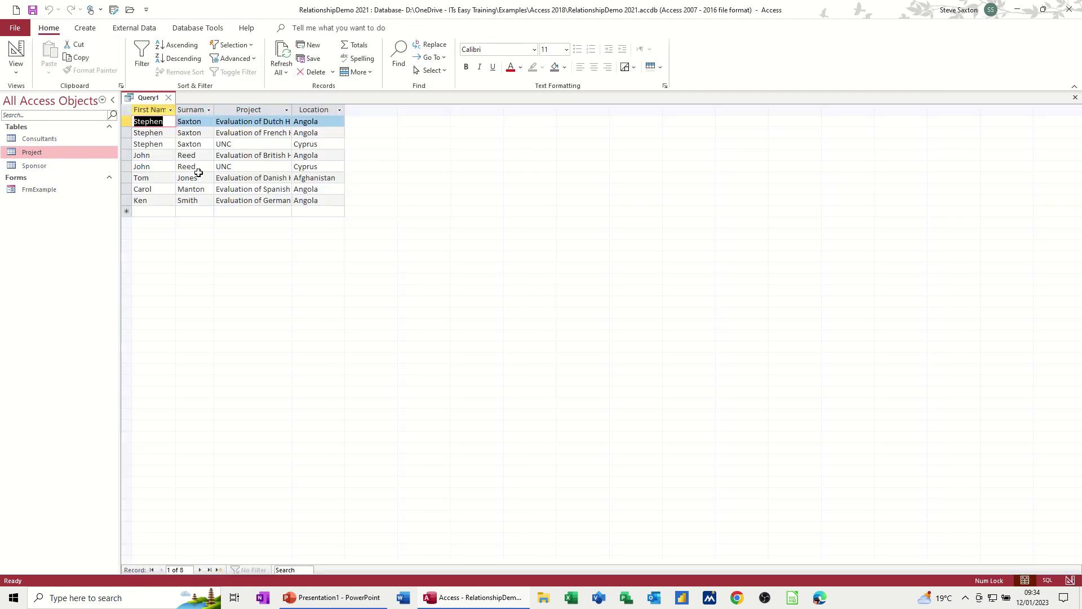
pyautogui.doubleClick(214, 110)
pyautogui.doubleClick(301, 110)
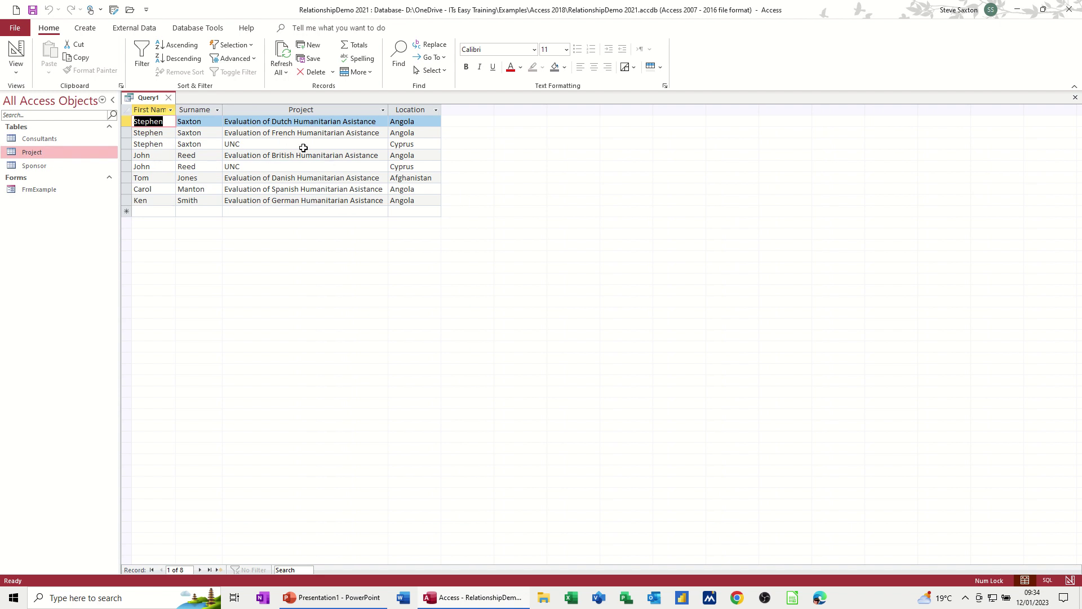
pyautogui.click(16, 54)
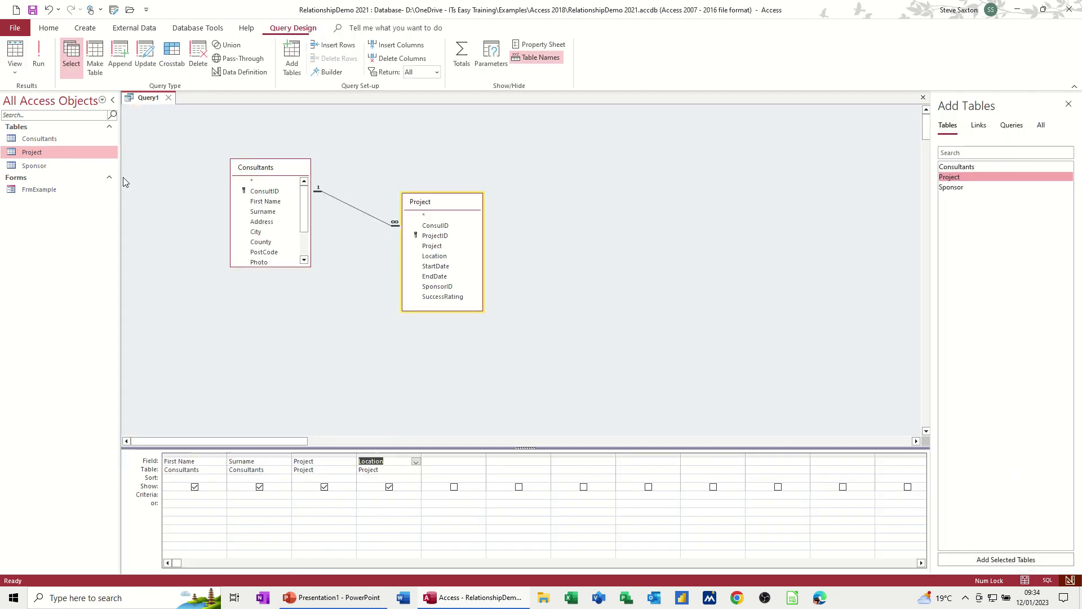
# Set the join to option 2, including all Consultants, and run the query for 10 records
pyautogui.doubleClick(355, 209)
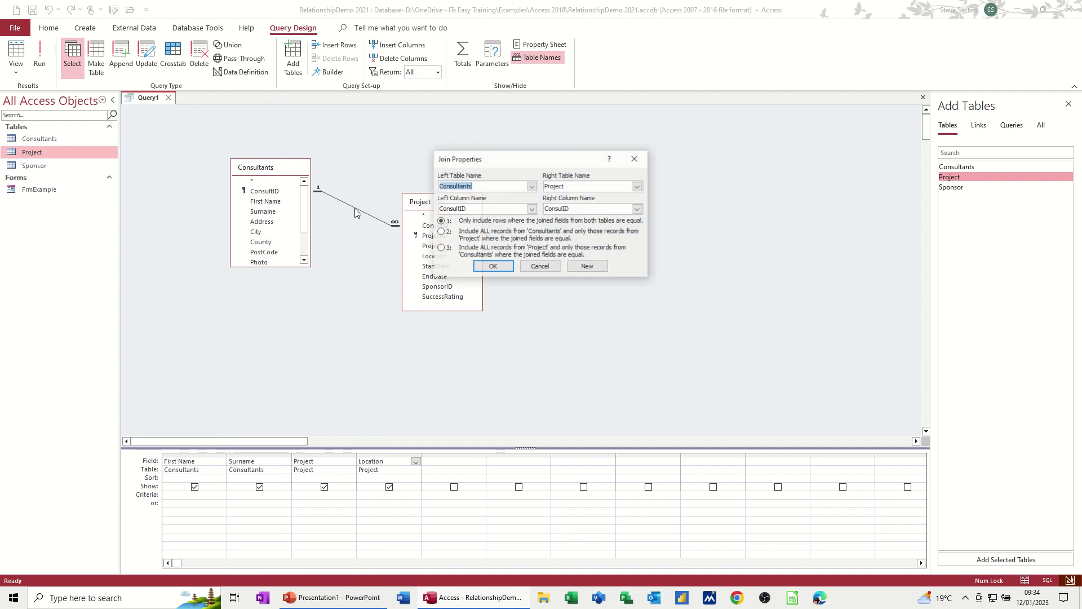
pyautogui.click(443, 232)
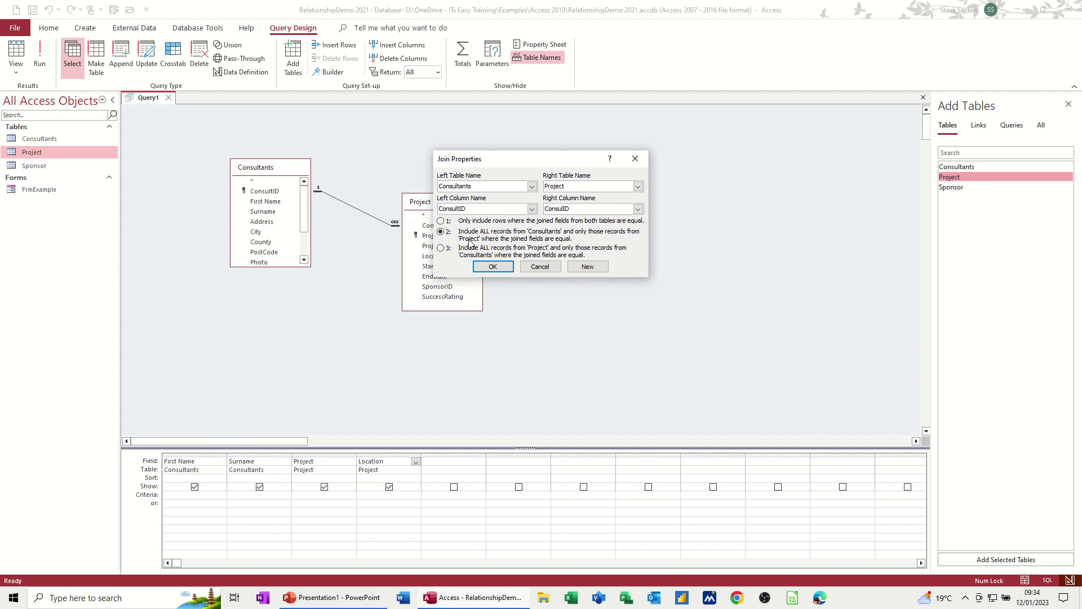
pyautogui.click(492, 267)
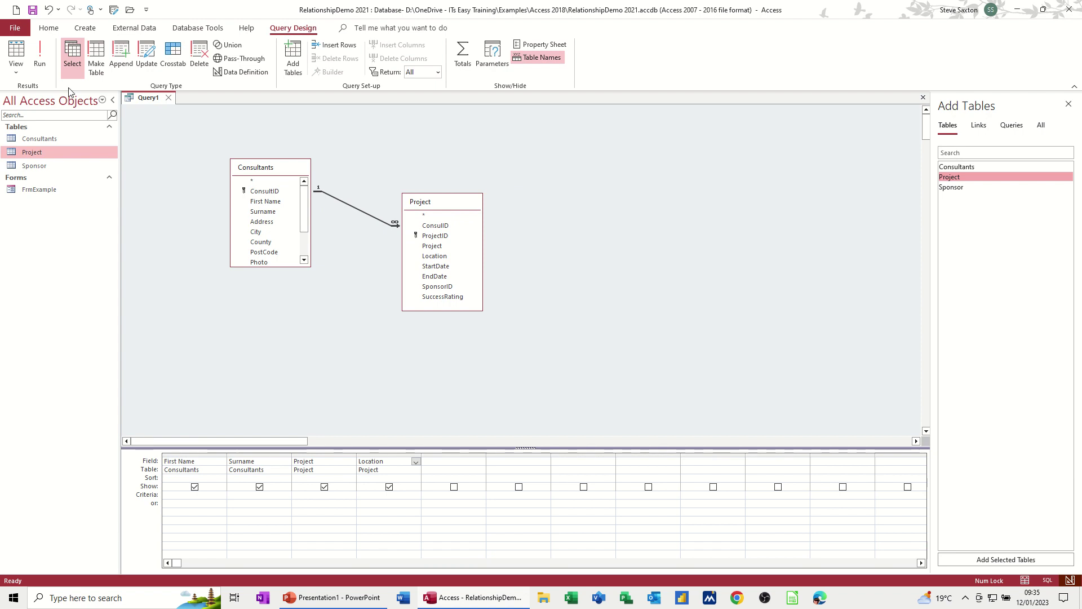
pyautogui.click(39, 53)
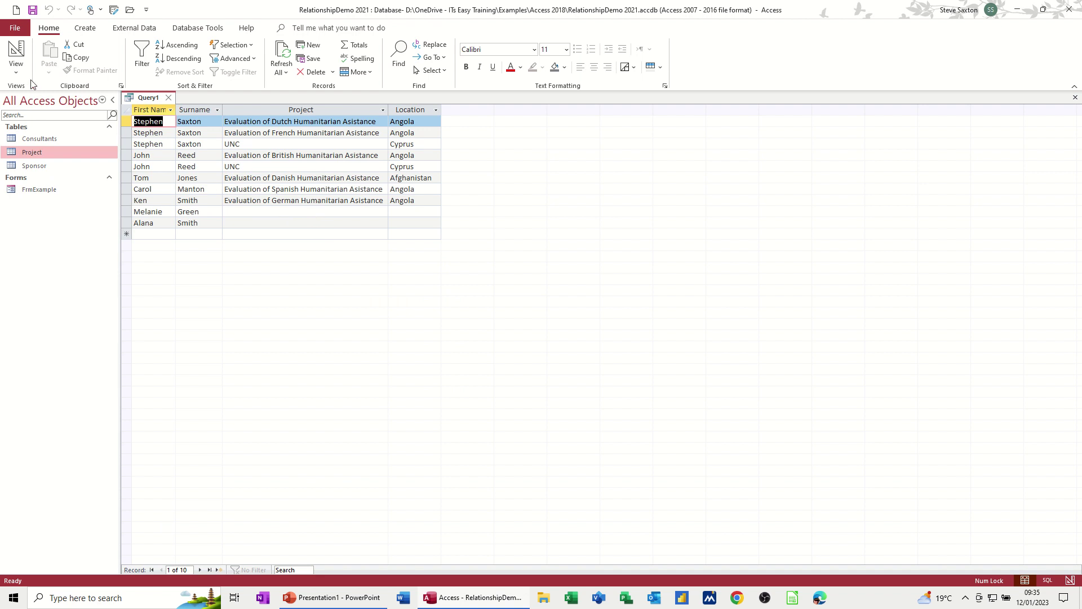
# Try join option 3, including all Project records, and run the query
pyautogui.click(16, 52)
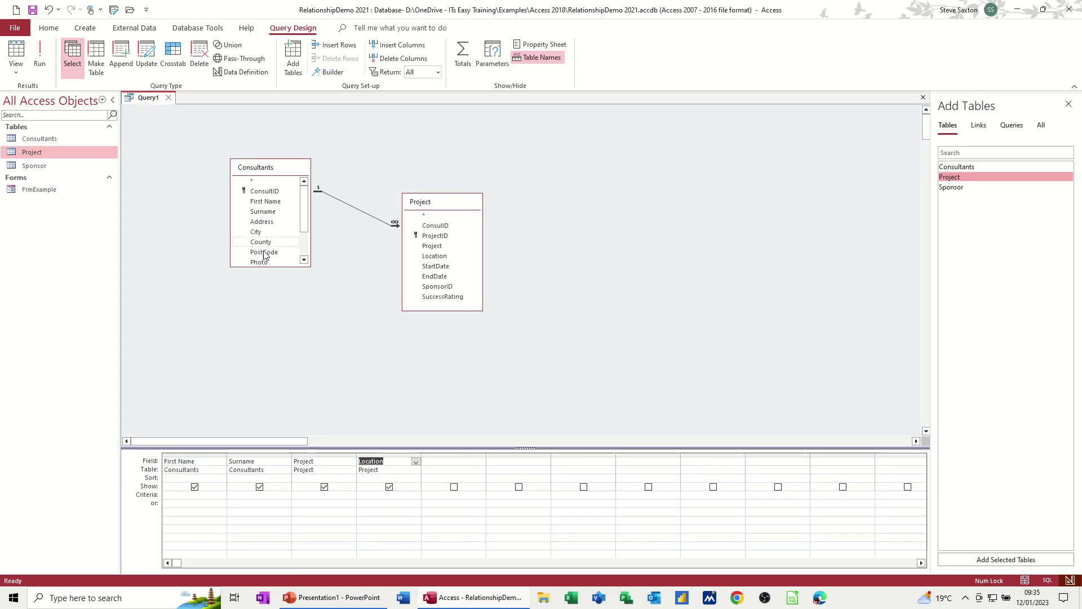
pyautogui.doubleClick(364, 212)
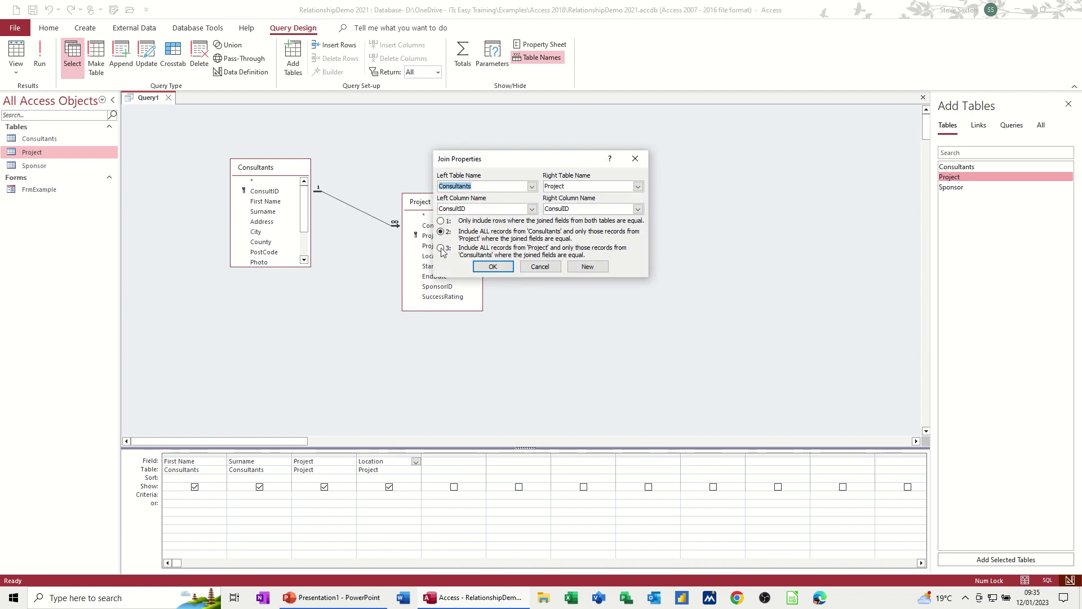
pyautogui.click(441, 248)
pyautogui.click(478, 268)
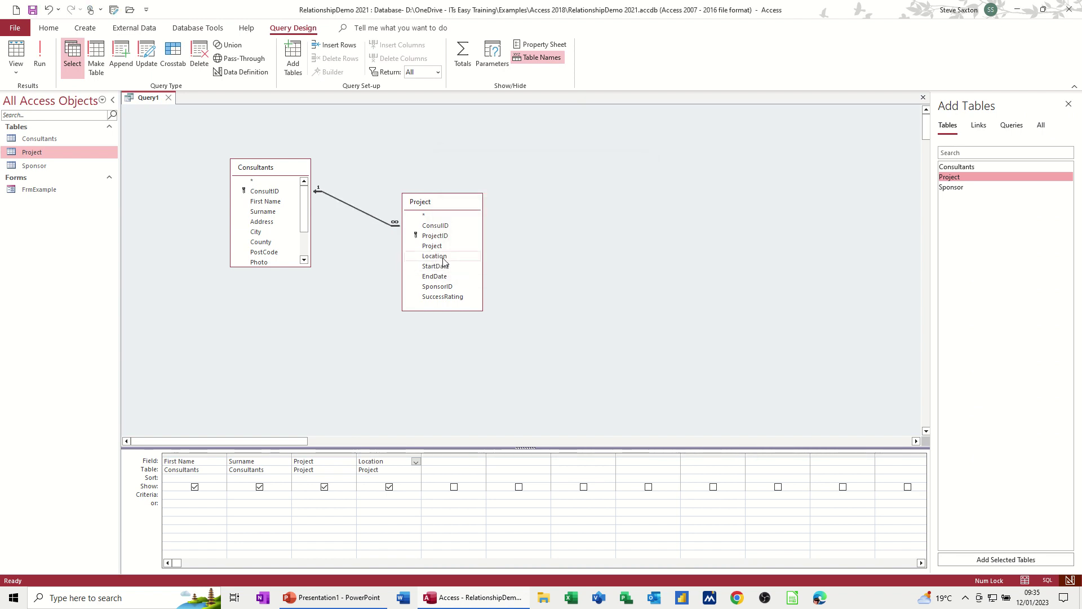
pyautogui.click(36, 52)
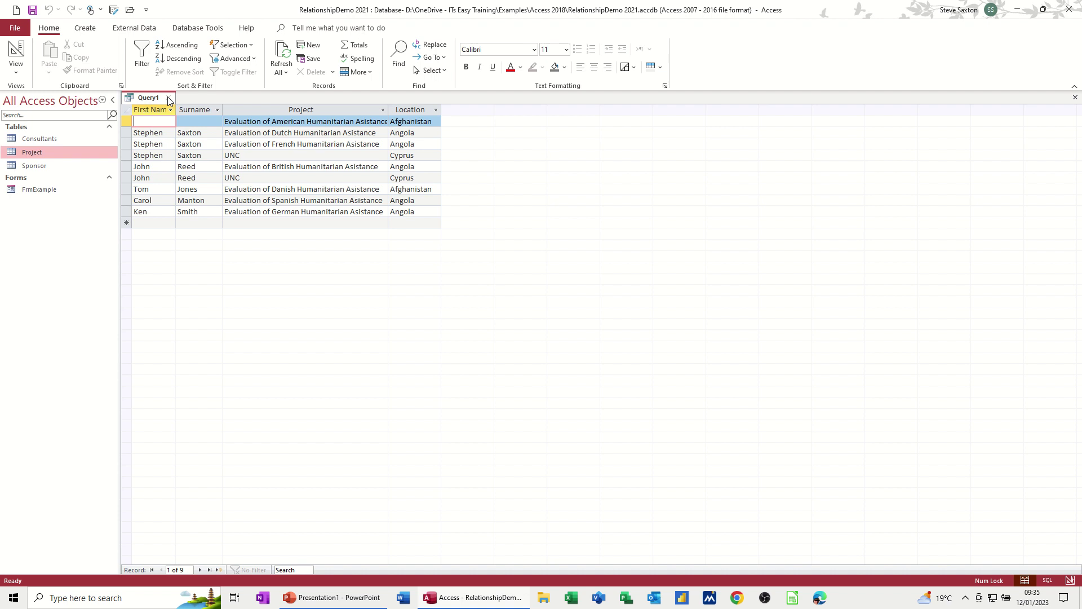
# Back in Design View, switch the join back to option 2, all consultants
pyautogui.click(23, 53)
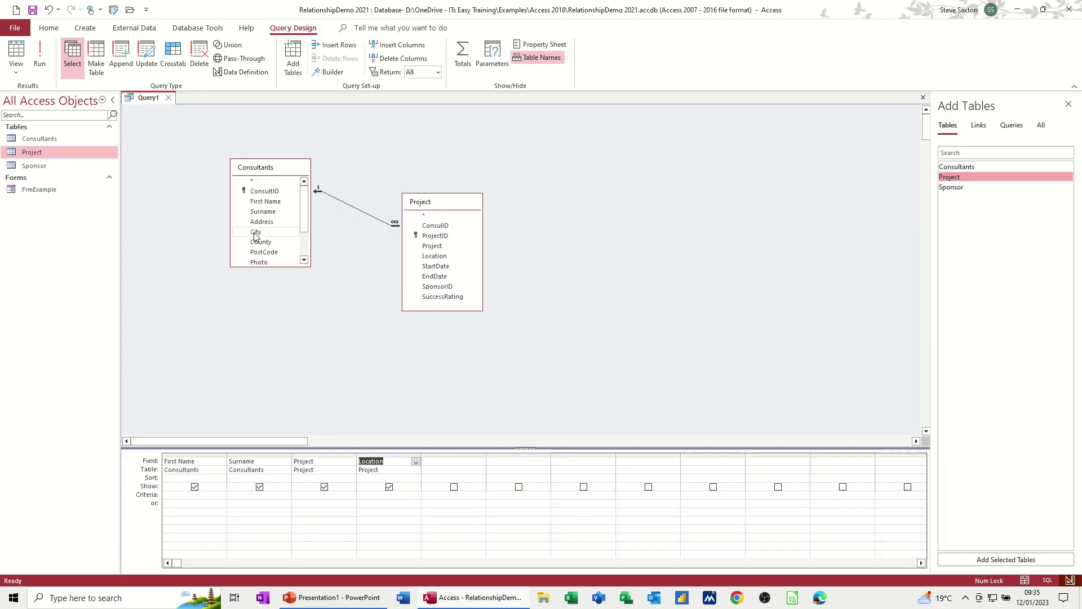
pyautogui.click(351, 210)
pyautogui.doubleClick(351, 210)
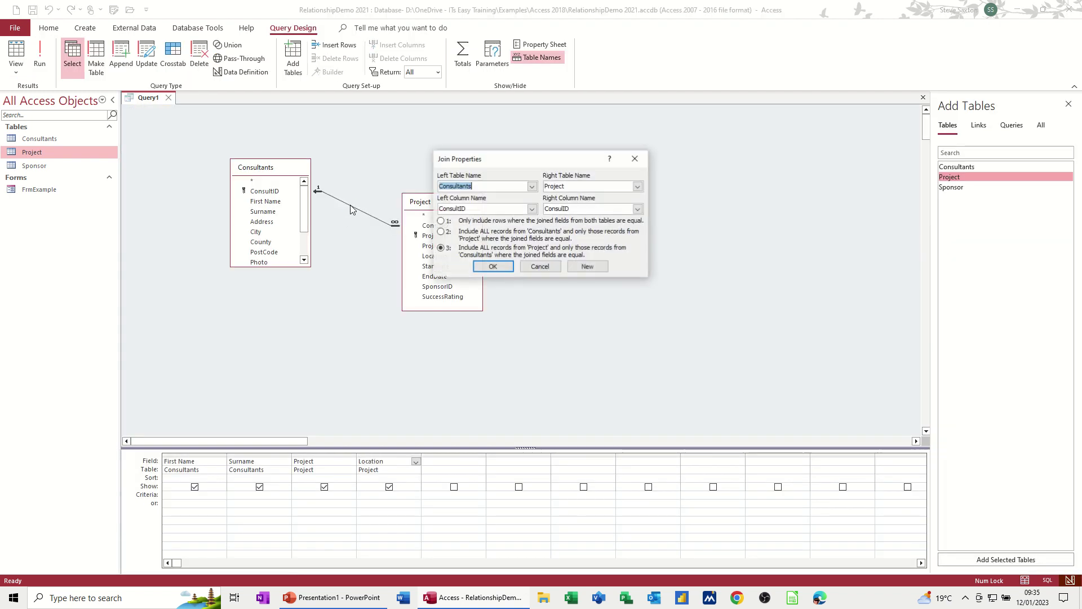
pyautogui.click(441, 232)
pyautogui.click(486, 267)
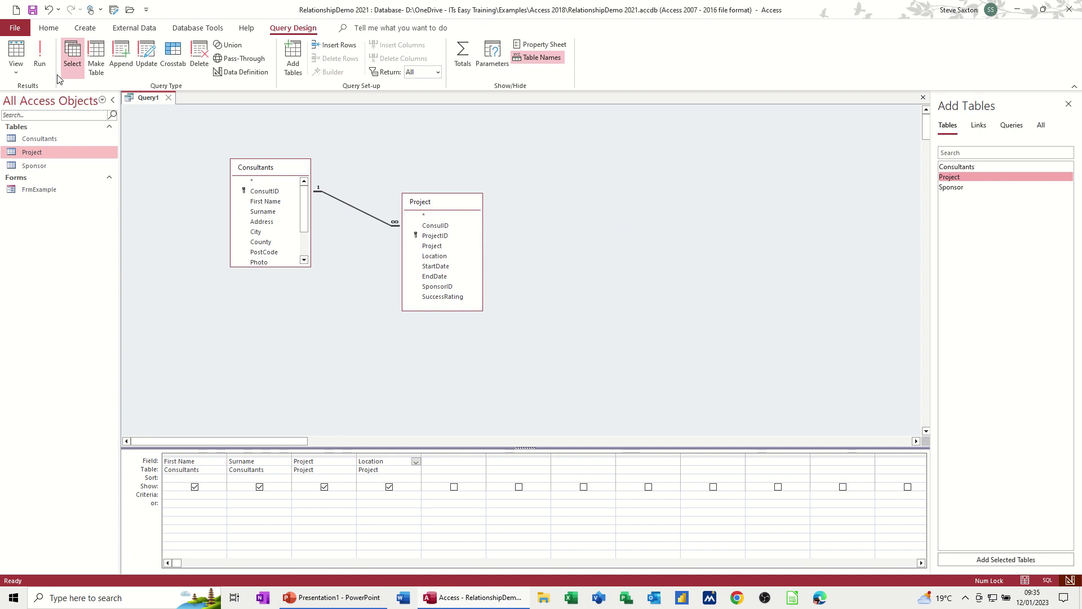
# Save the query as QryProjectConsultants and close it
pyautogui.click(32, 9)
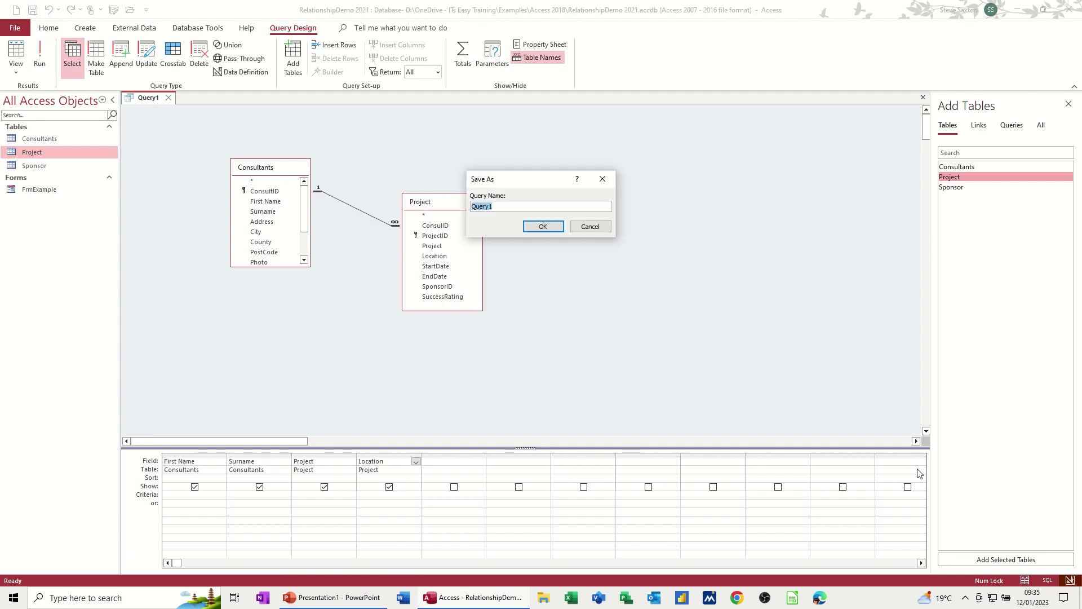
pyautogui.write('Q')
pyautogui.write('P')
pyautogui.write('nts')
pyautogui.click(543, 227)
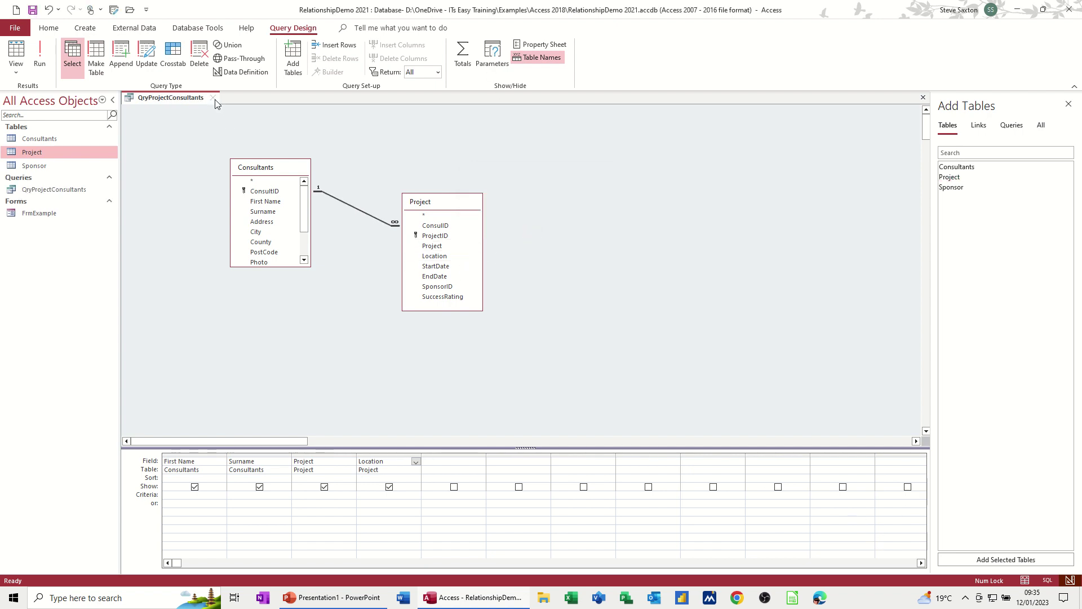
pyautogui.click(213, 98)
pyautogui.click(65, 189)
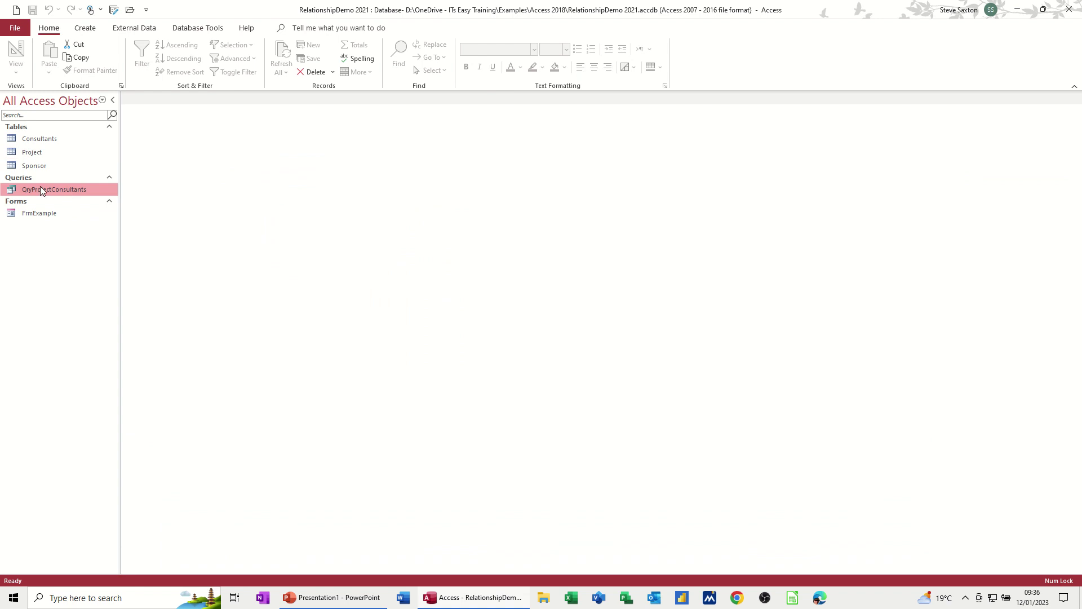
# Start the Report Wizard with all four QryProjectConsultants fields, viewed by Consultants, no extra grouping
pyautogui.click(79, 28)
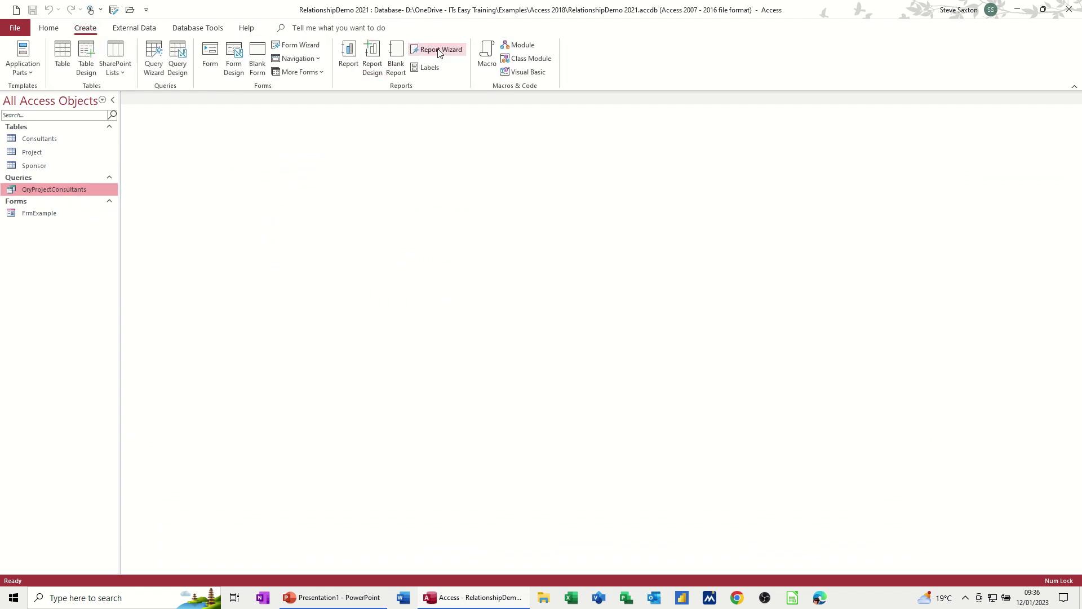
pyautogui.click(439, 52)
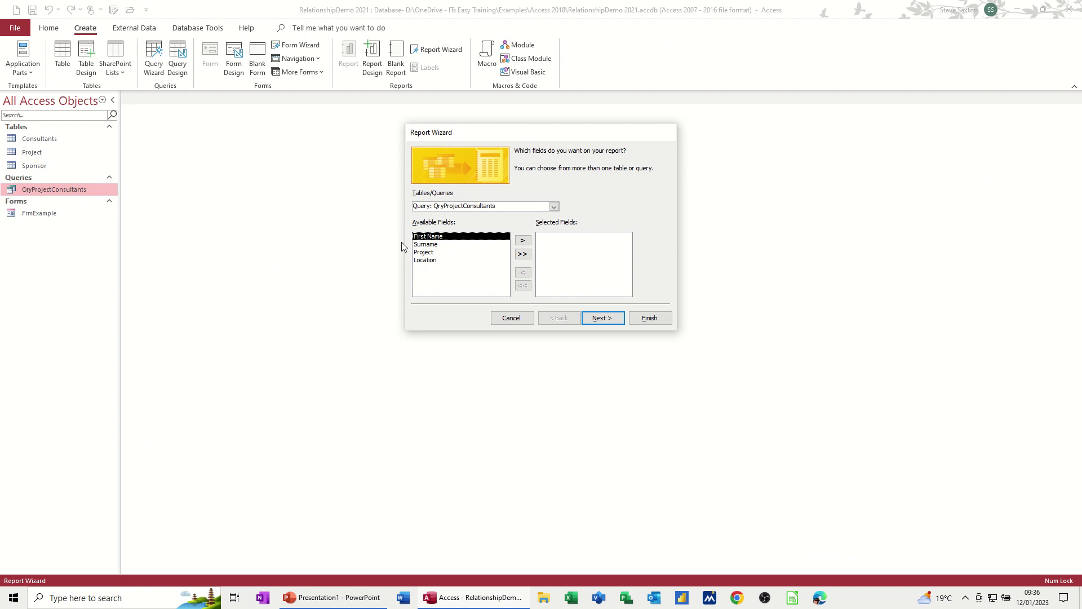
pyautogui.click(522, 254)
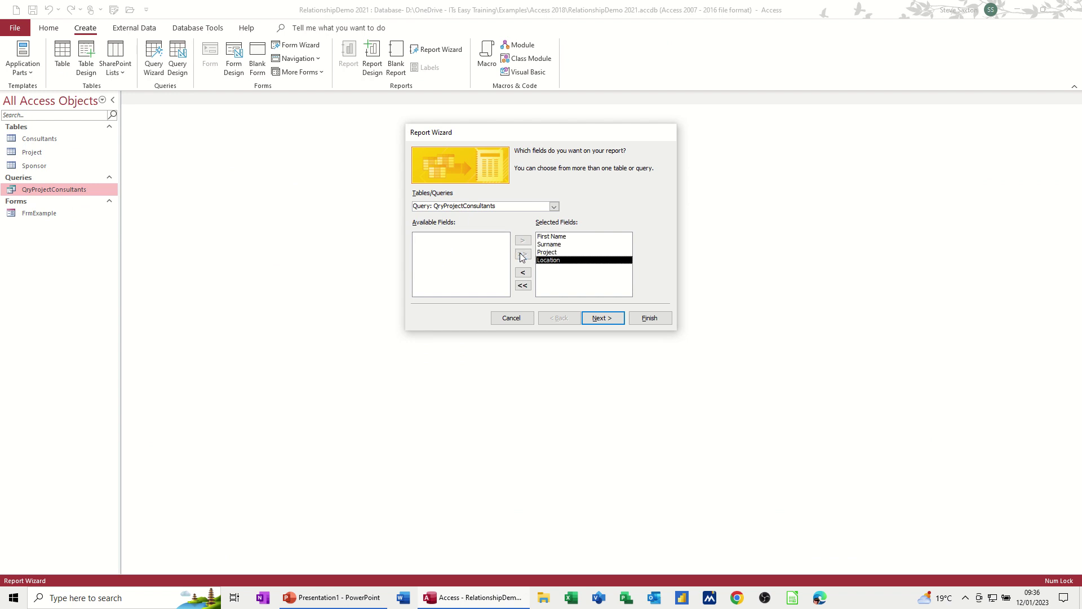
pyautogui.click(595, 319)
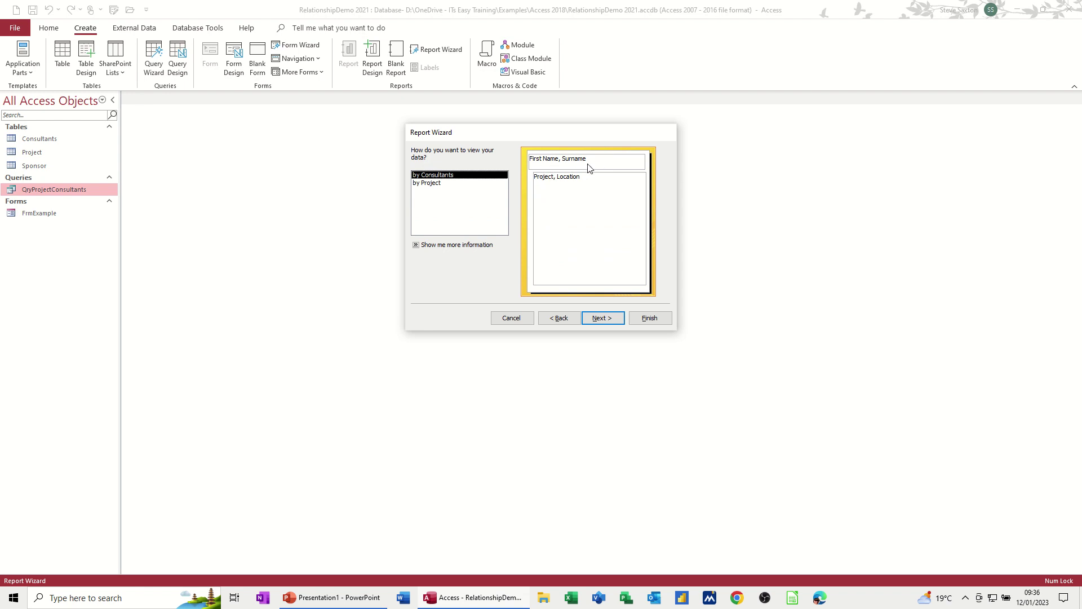
pyautogui.click(597, 318)
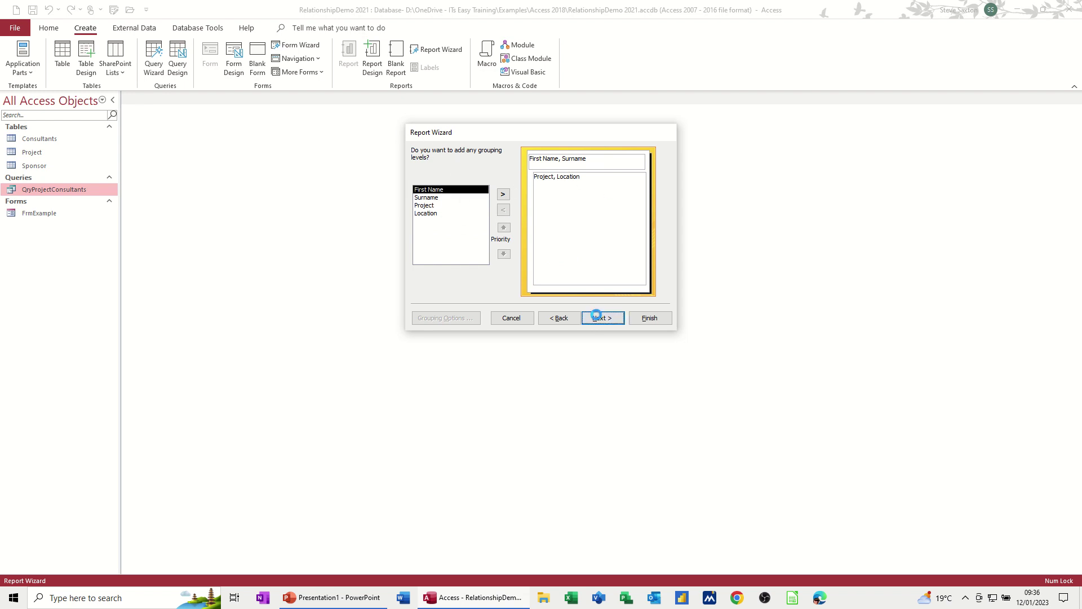
pyautogui.click(598, 319)
# Keep ascending sort, choose Landscape, and title the report RptConsultantsProjects
pyautogui.click(630, 192)
pyautogui.click(630, 192)
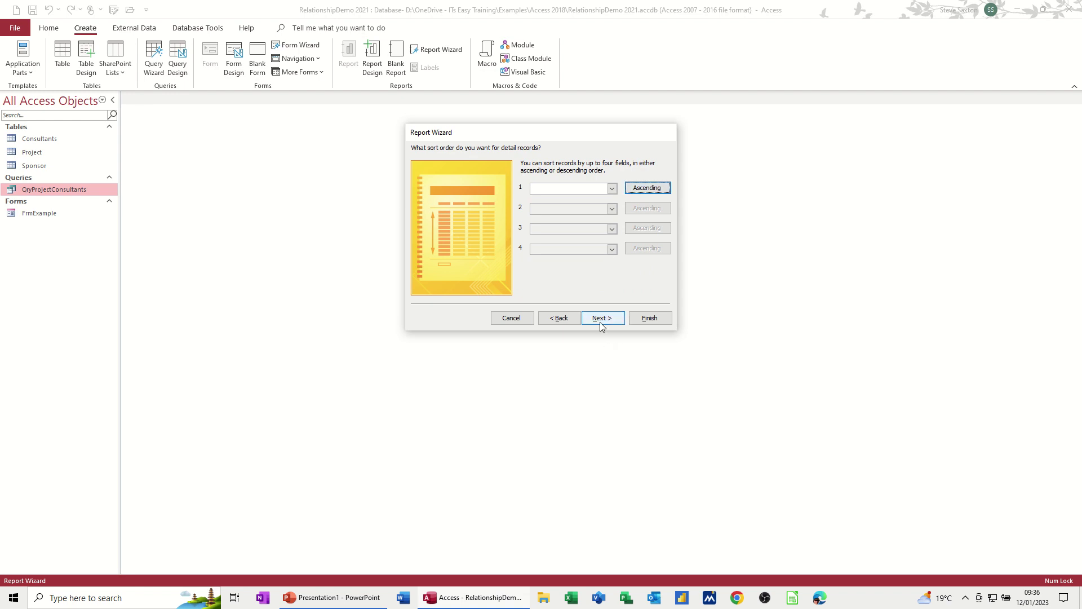
pyautogui.click(602, 319)
pyautogui.click(620, 190)
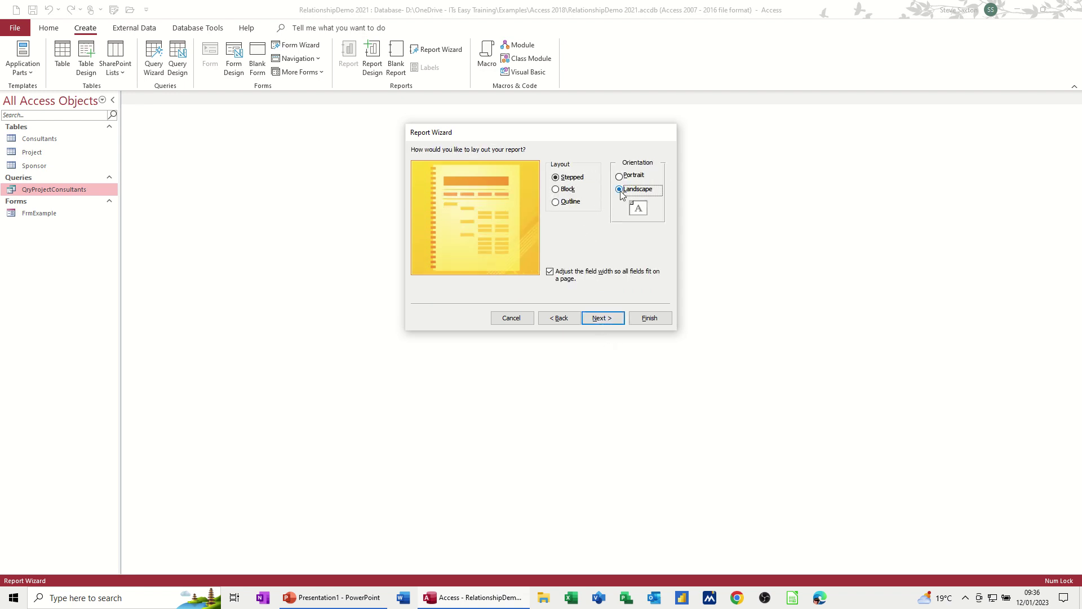
pyautogui.click(601, 318)
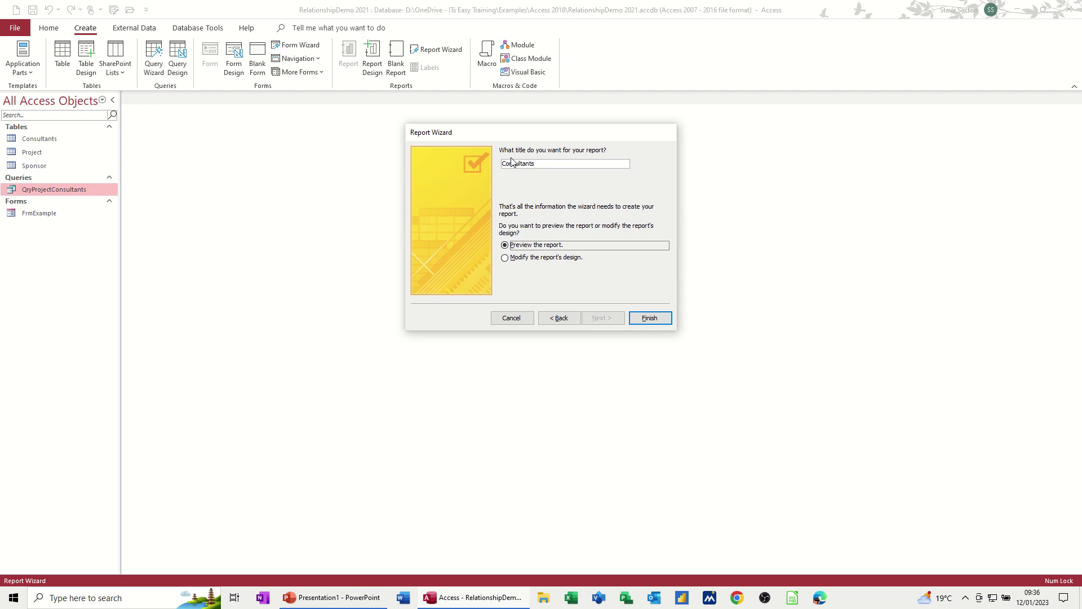
pyautogui.click(505, 164)
pyautogui.write('Rpt')
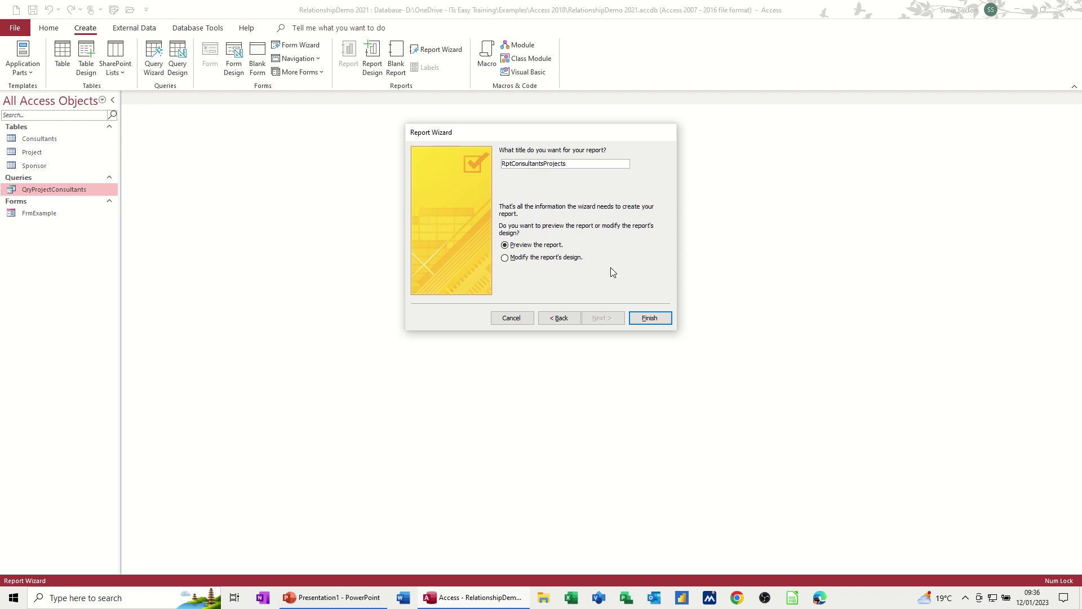
pyautogui.click(650, 318)
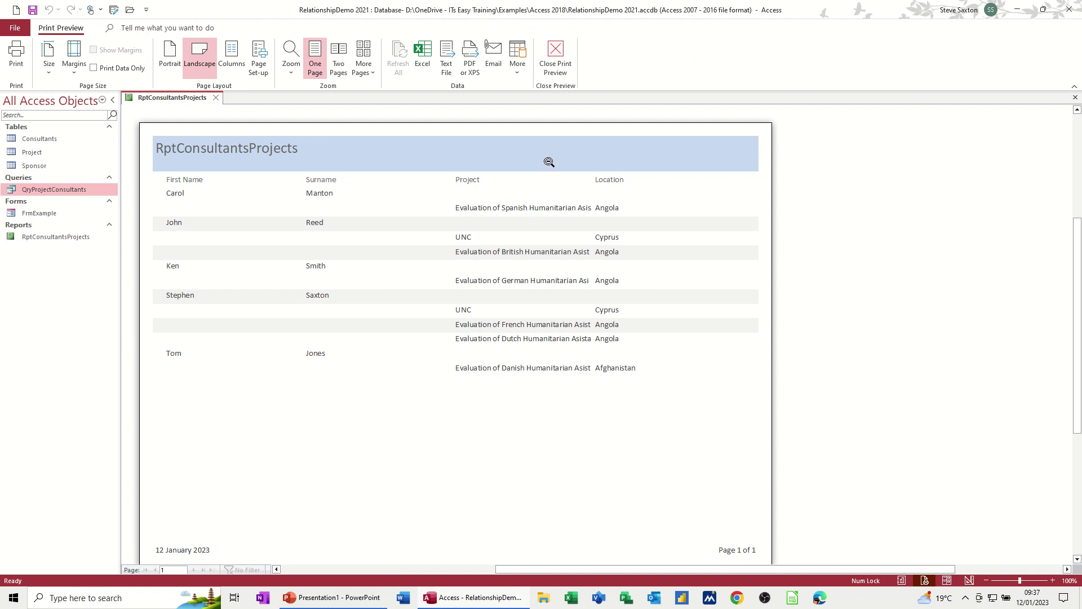
# In Design View, move the Location box and its heading further right
pyautogui.click(556, 56)
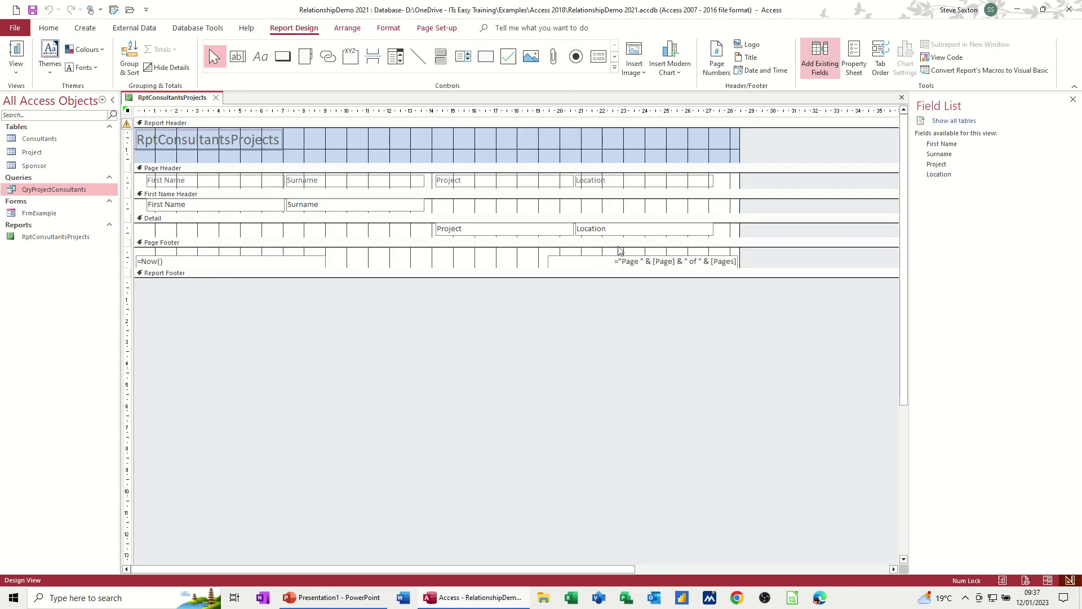
pyautogui.click(533, 232)
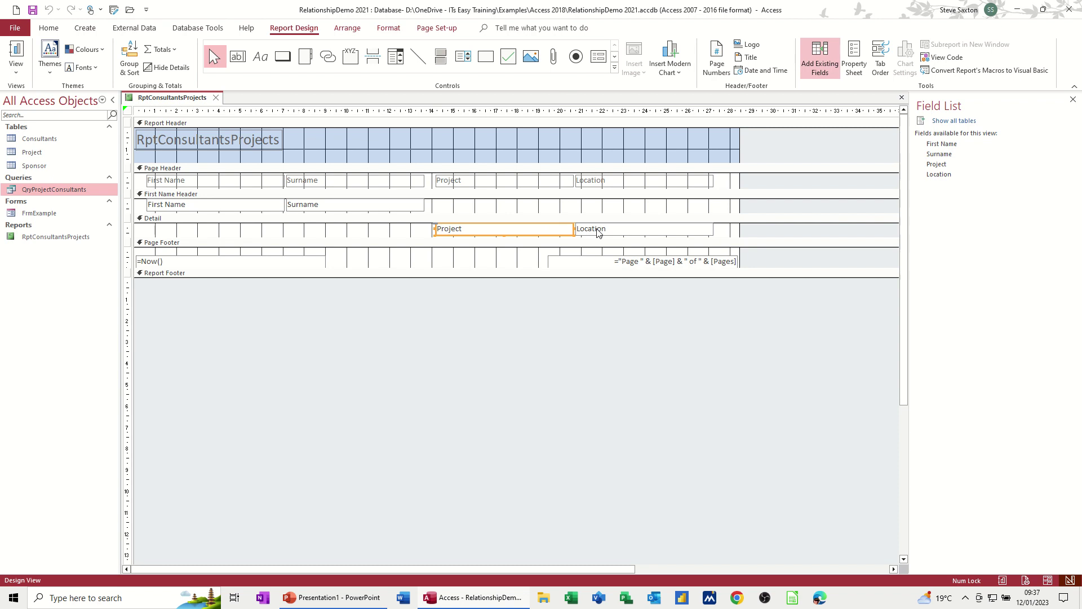
pyautogui.click(598, 230)
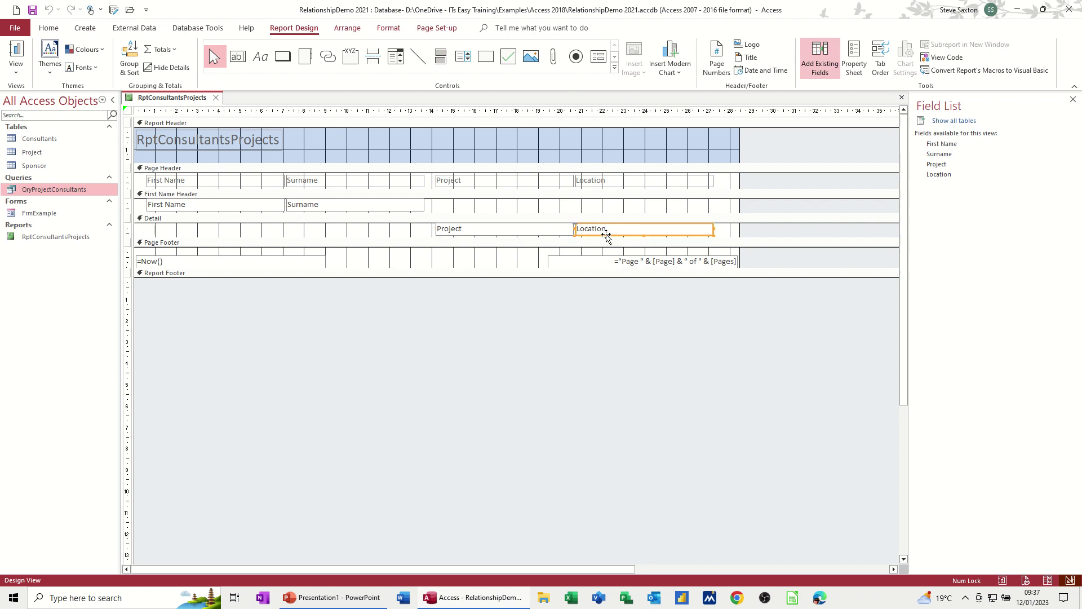
pyautogui.moveTo(606, 234); pyautogui.dragTo(646, 225)
pyautogui.click(614, 185)
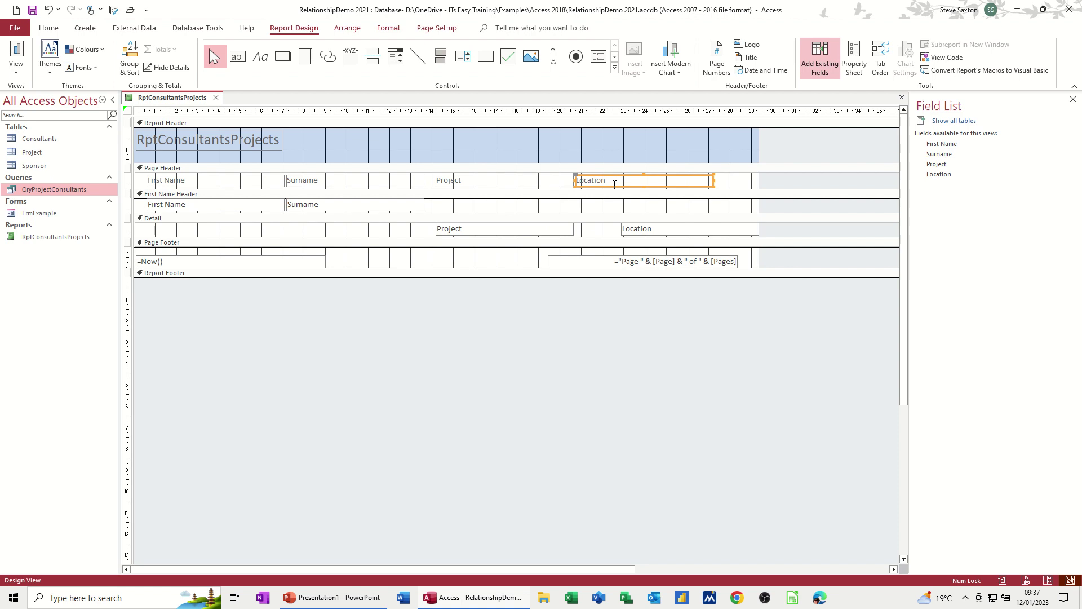
pyautogui.moveTo(614, 187); pyautogui.dragTo(655, 189)
# Widen the Project box to fit long titles, preview the report, and close it
pyautogui.click(573, 230)
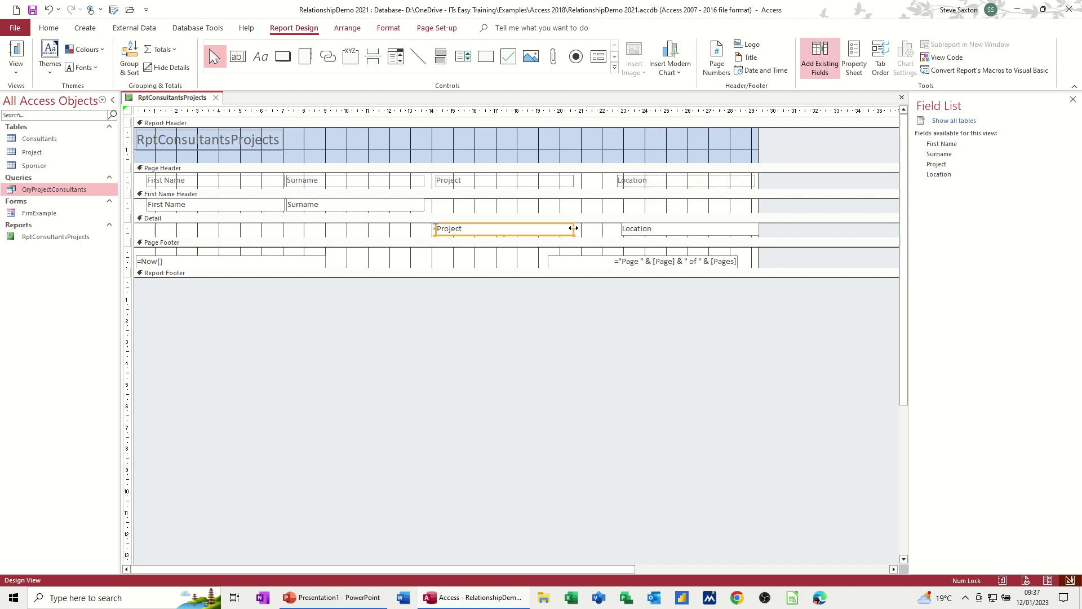
pyautogui.moveTo(573, 228); pyautogui.dragTo(621, 231)
pyautogui.click(16, 56)
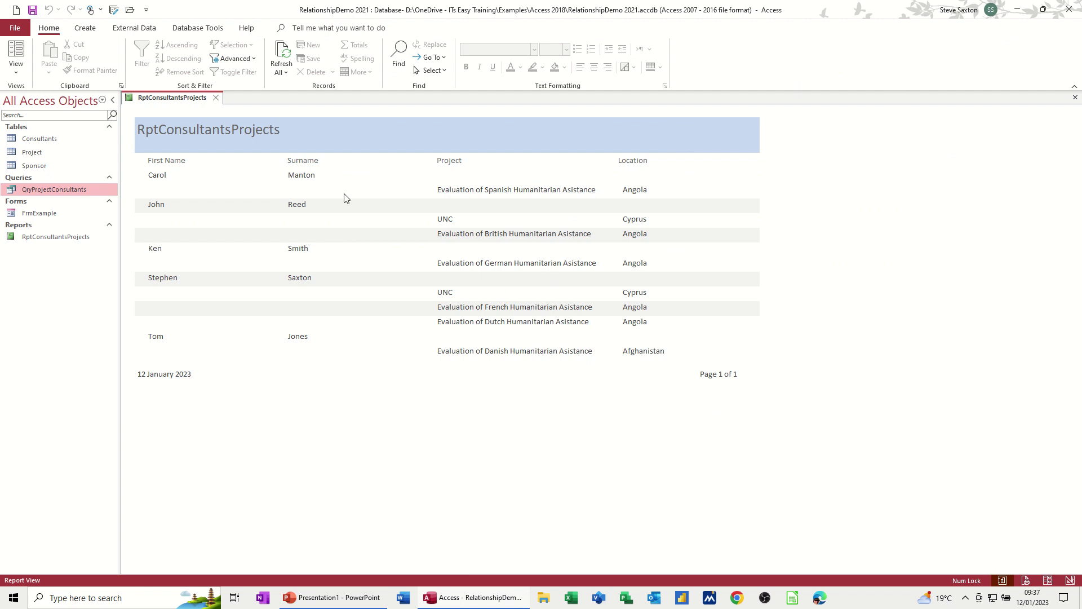
pyautogui.click(216, 98)
# Save the report changes and add the Sponsor table to the Relationships window
pyautogui.click(501, 331)
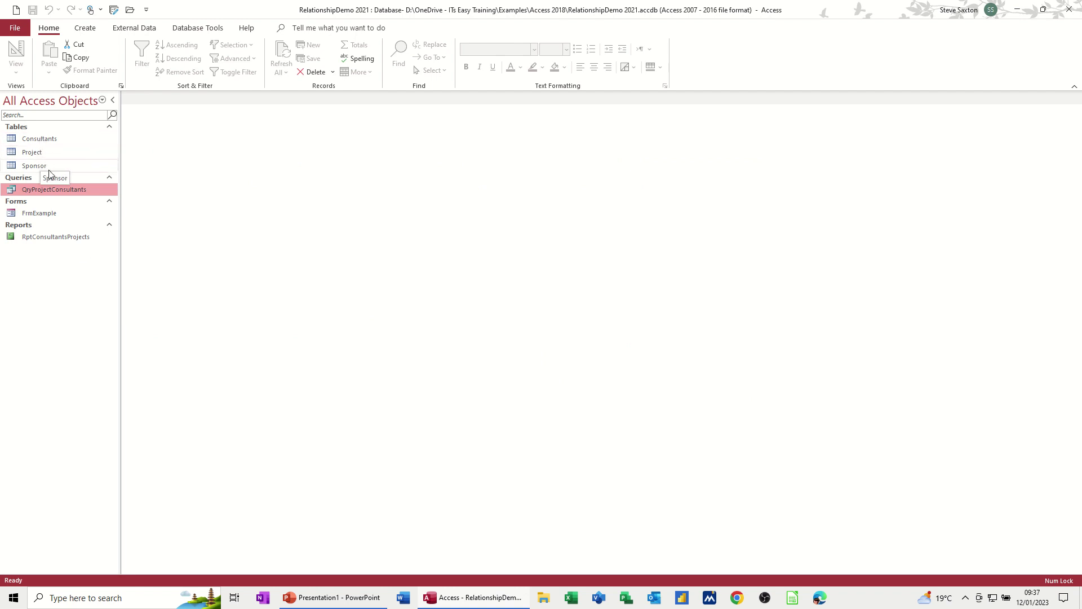
pyautogui.click(183, 32)
pyautogui.click(141, 54)
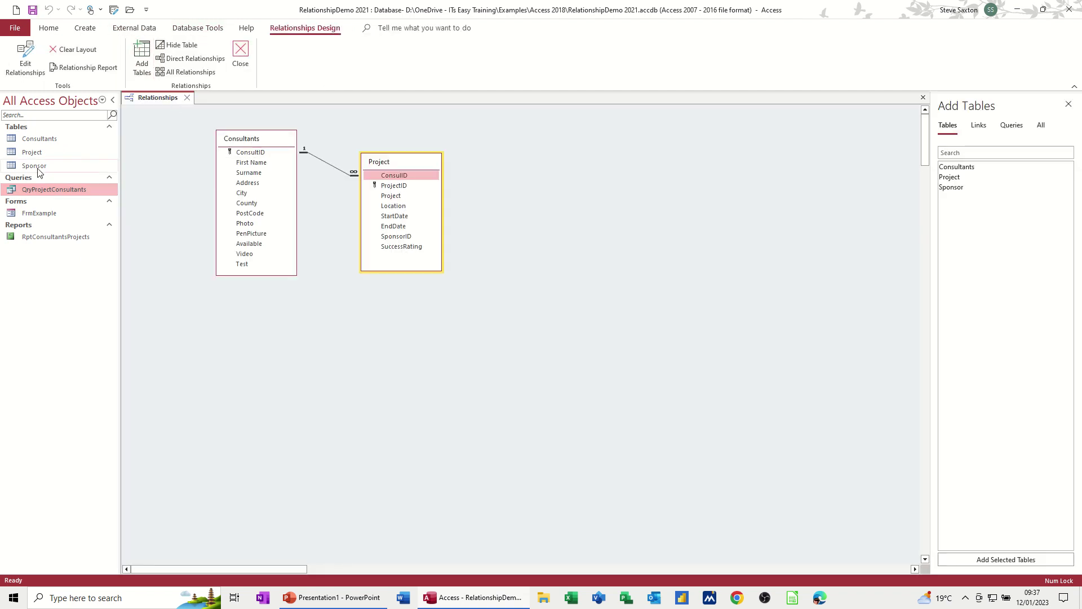
pyautogui.moveTo(34, 166); pyautogui.dragTo(561, 166)
# Link Sponsor's SponsorID to Project's SponsorID one-to-many with referential integrity enforced
pyautogui.click(577, 176)
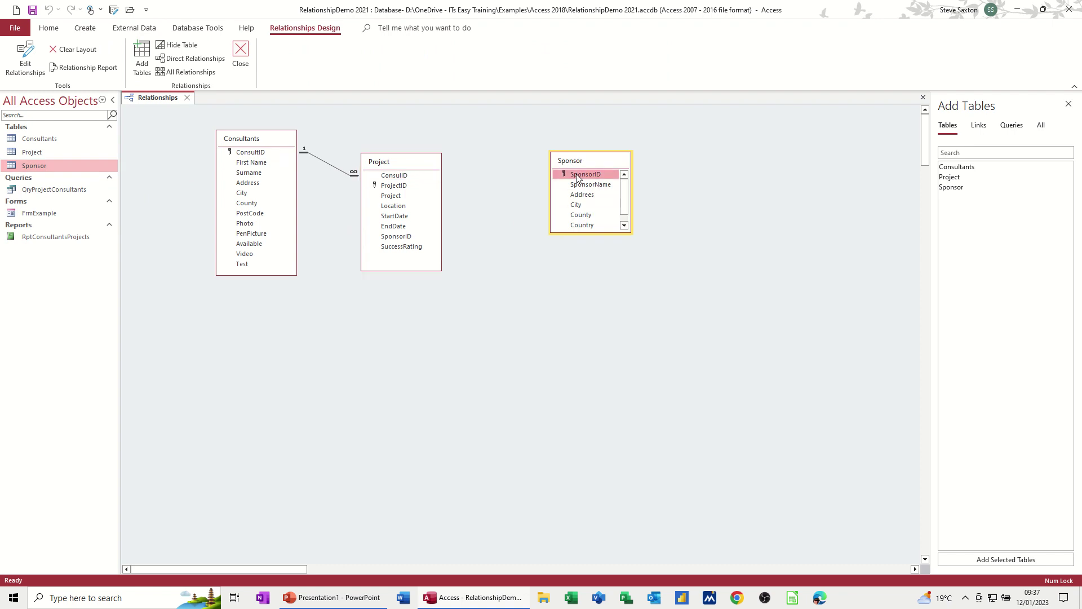
pyautogui.click(400, 237)
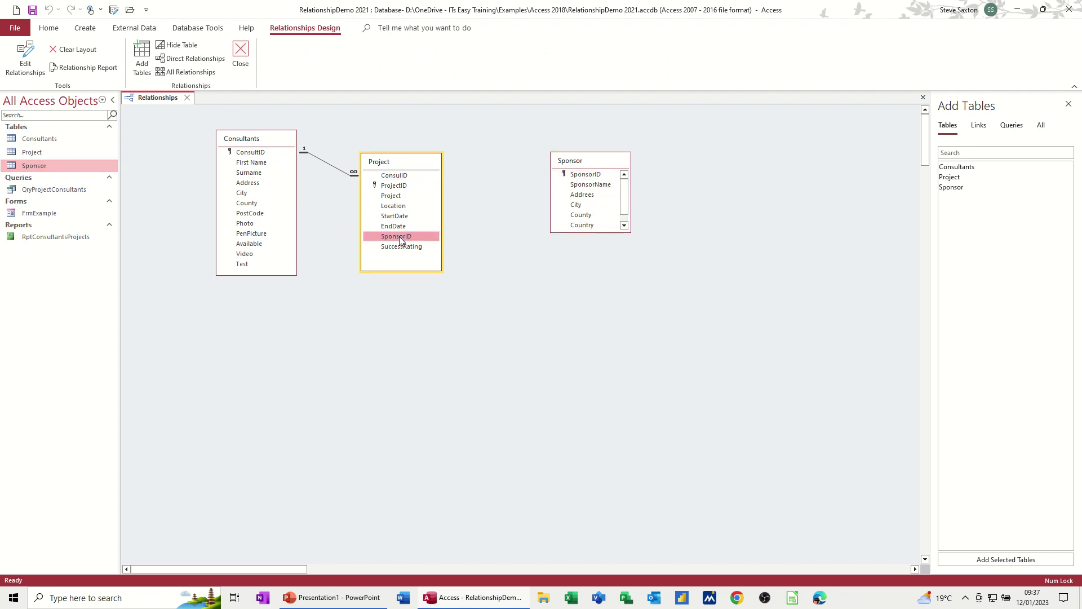
pyautogui.click(591, 176)
pyautogui.moveTo(592, 177); pyautogui.dragTo(402, 237)
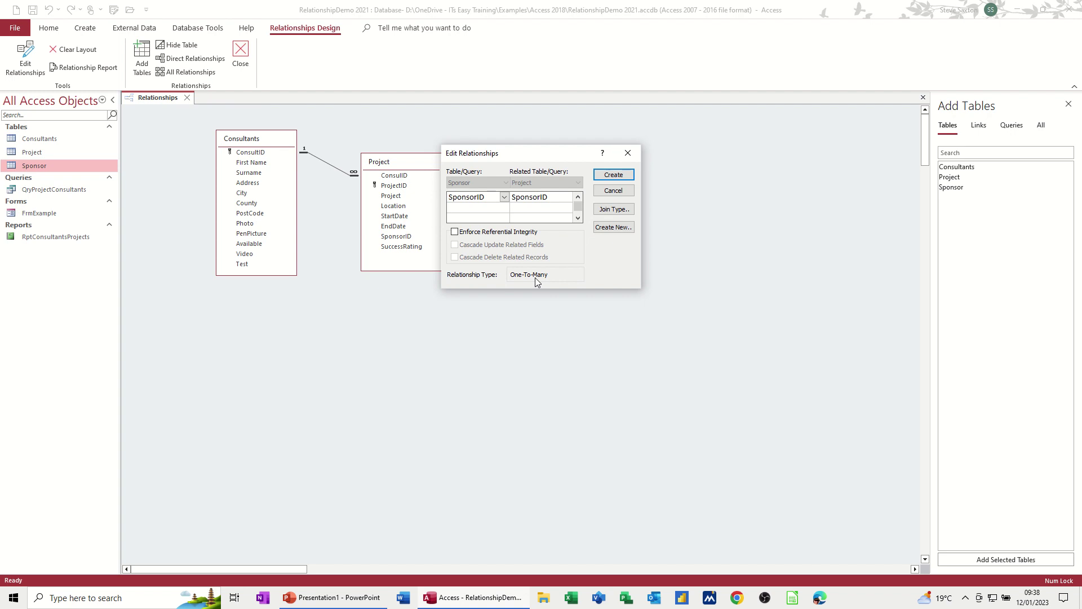
pyautogui.click(456, 232)
pyautogui.click(612, 176)
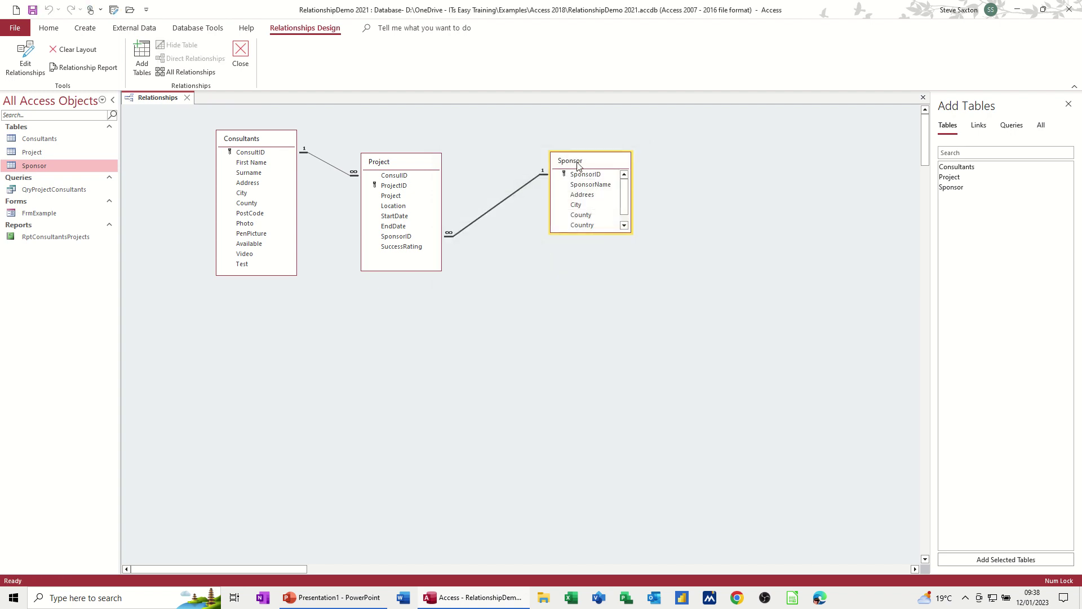
pyautogui.moveTo(579, 164); pyautogui.dragTo(562, 160)
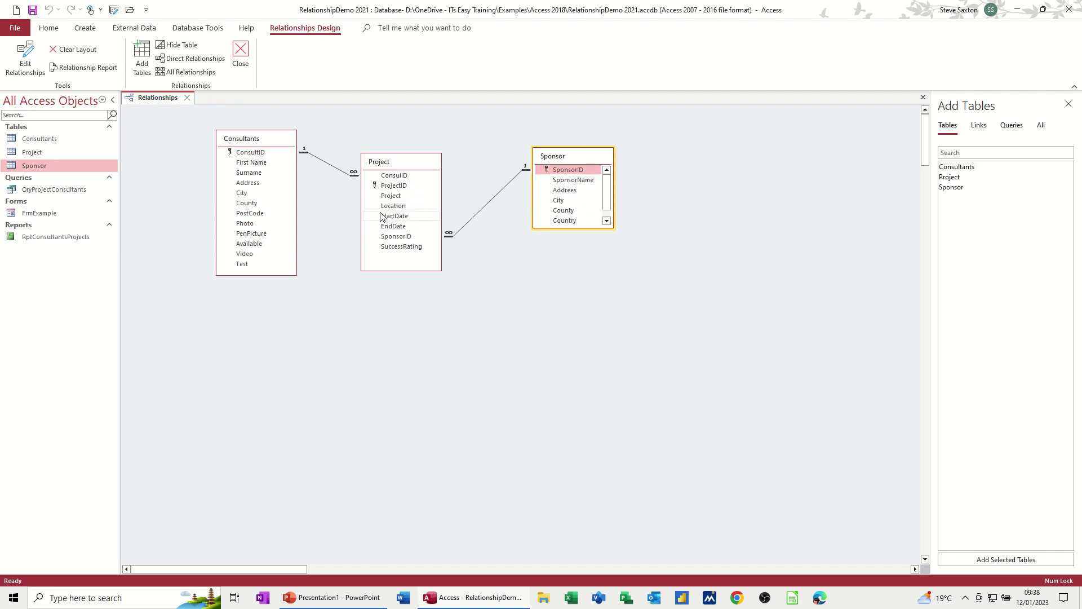
# Delete the SponsorID relationship between the Project and Sponsor tables
pyautogui.click(486, 206)
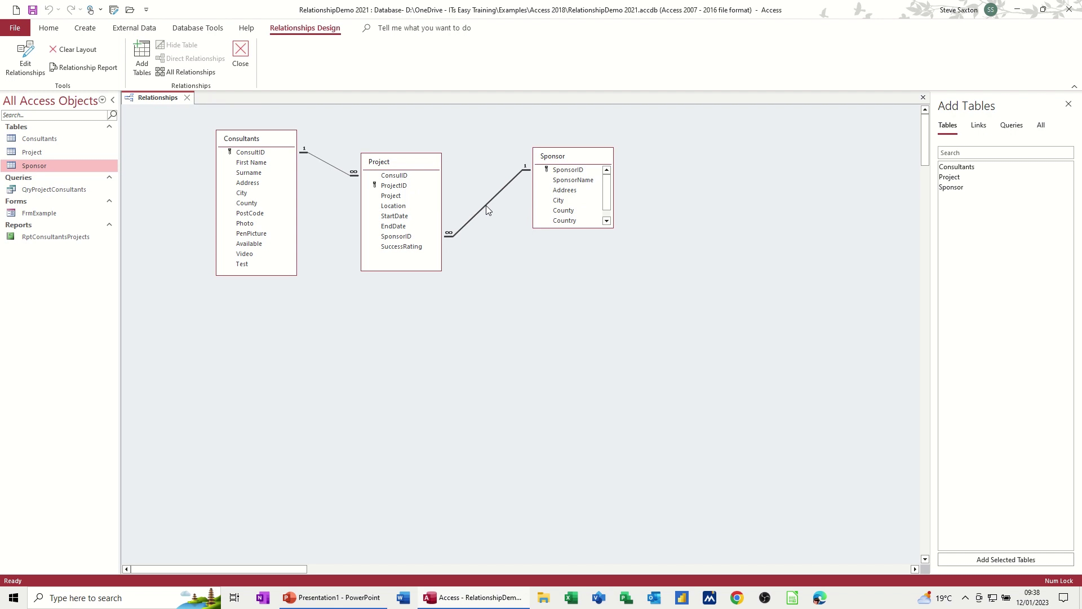
pyautogui.press('Delete')
pyautogui.click(520, 331)
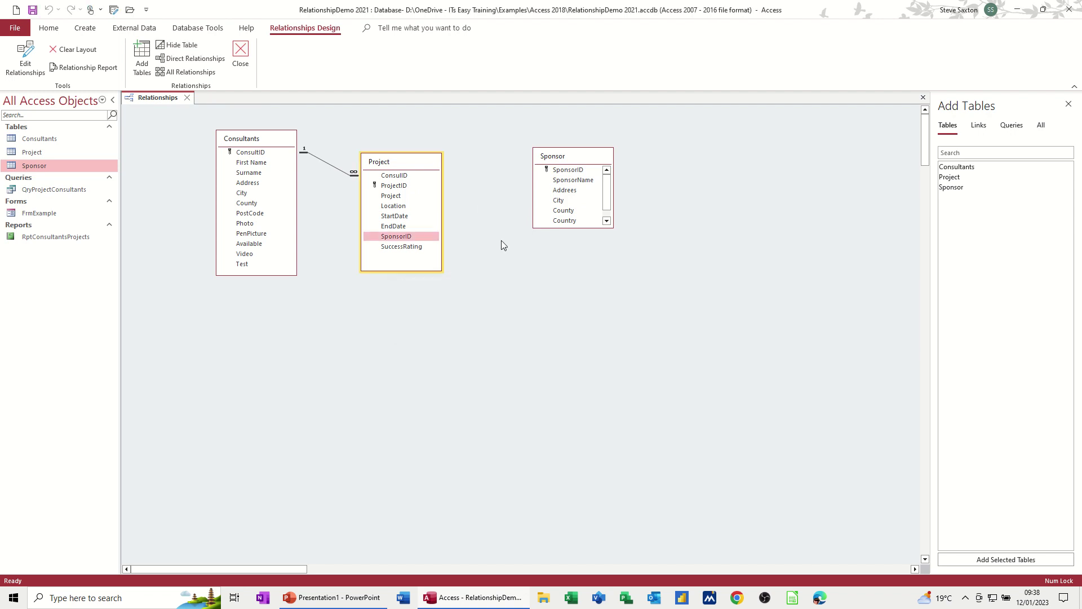
# Link Project's StartDate to Sponsor's City, then select that new join and delete it
pyautogui.click(398, 216)
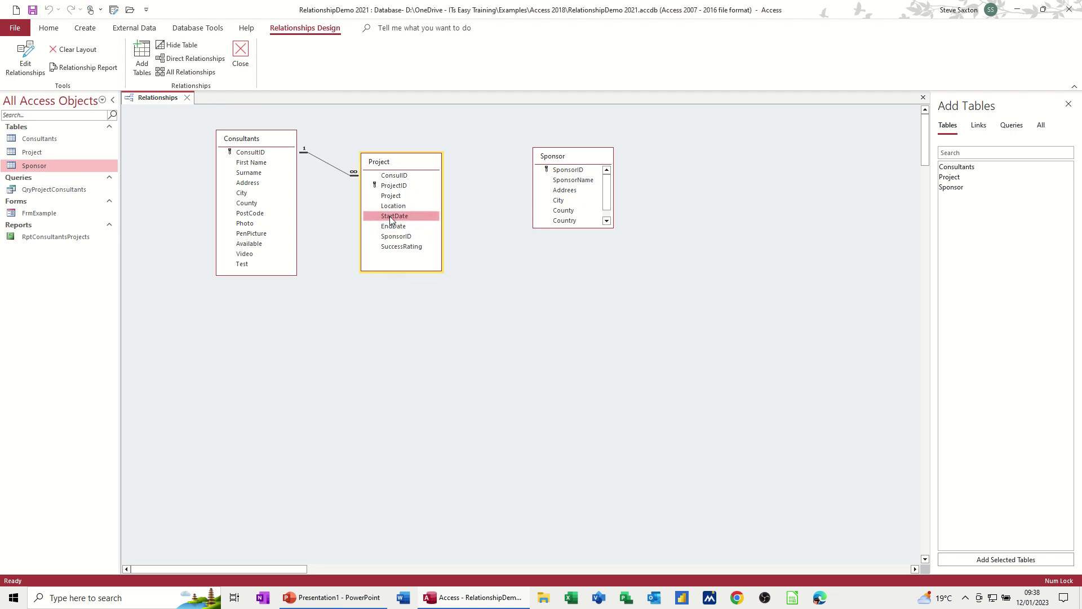
pyautogui.moveTo(391, 216); pyautogui.dragTo(559, 205)
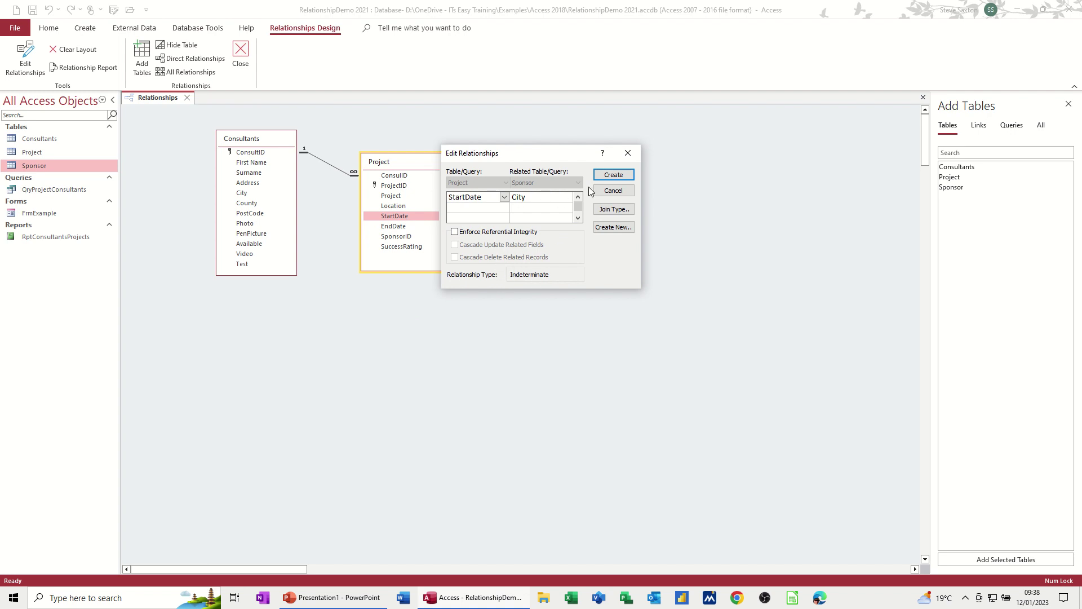
pyautogui.click(603, 175)
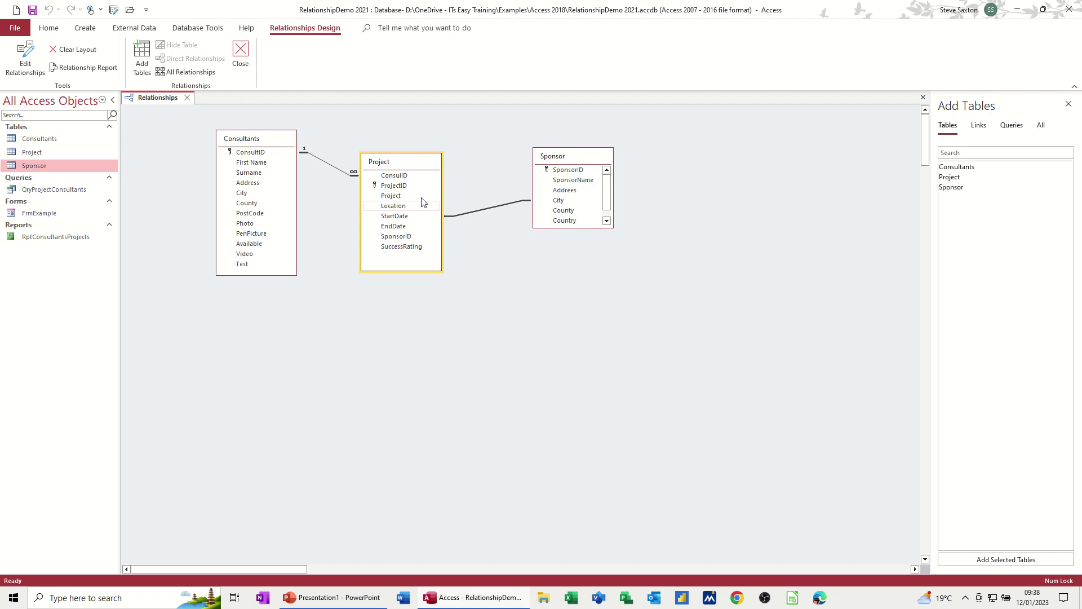
pyautogui.click(486, 216)
pyautogui.press('Delete')
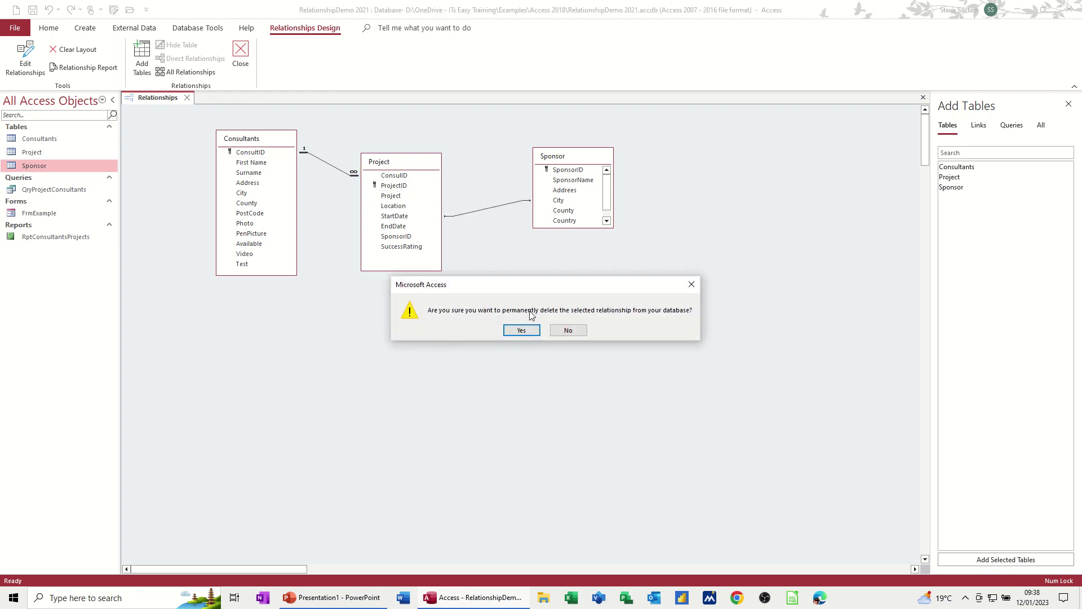
# Drop the StartDate–City link, relink SponsorID one-to-many with referential integrity, and close Relationships
pyautogui.click(521, 331)
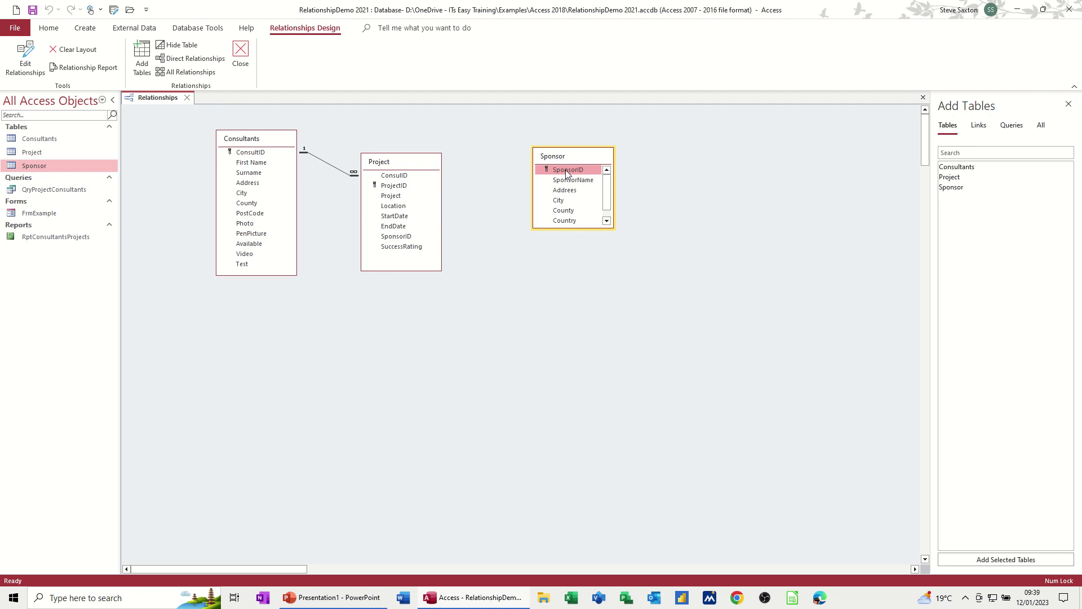
pyautogui.moveTo(561, 173); pyautogui.dragTo(403, 239)
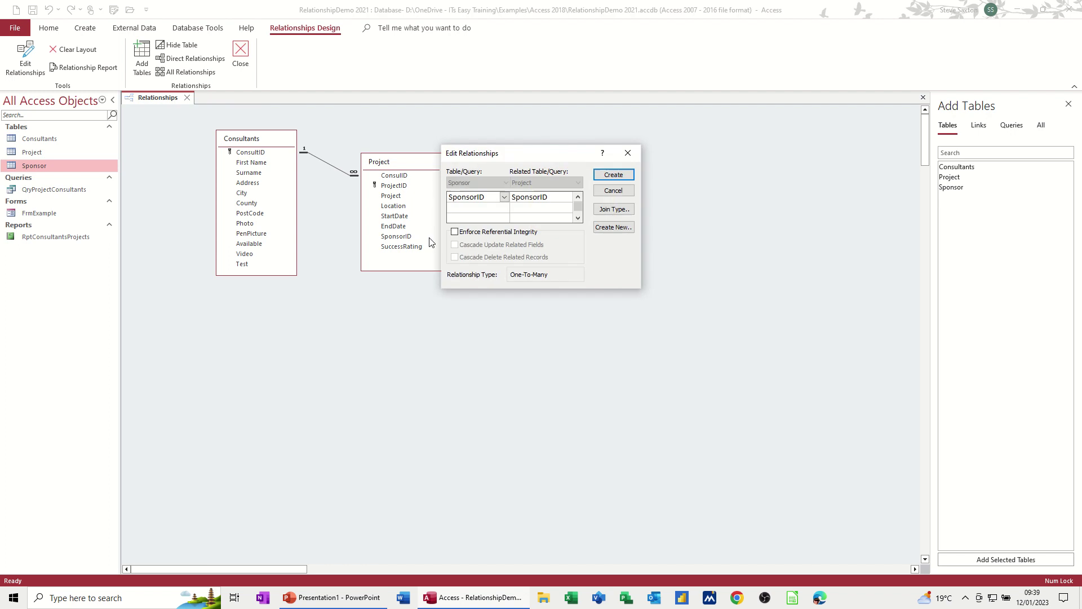
pyautogui.click(458, 233)
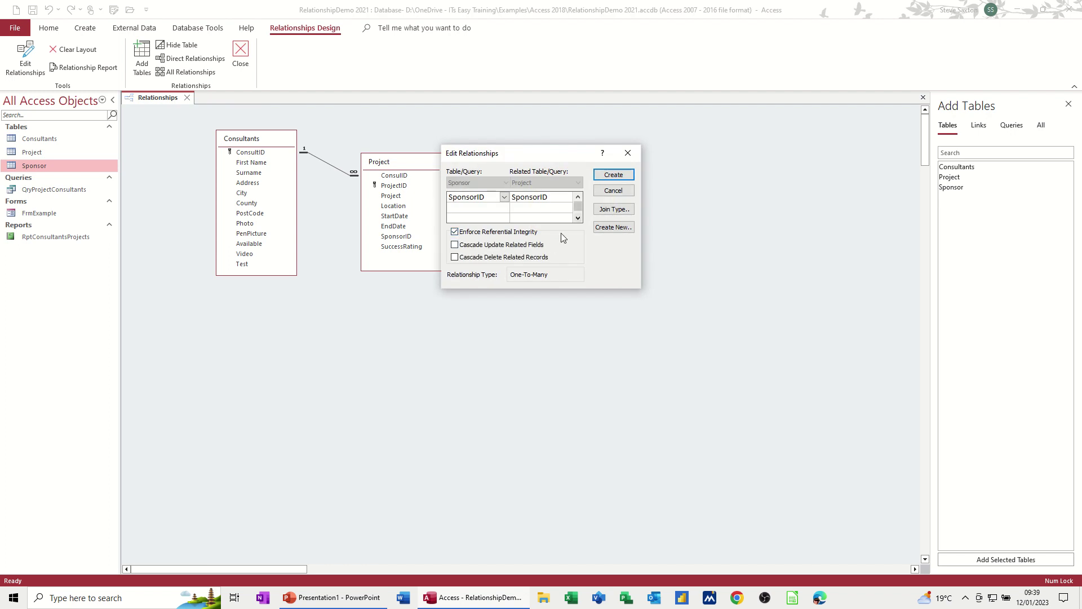
pyautogui.moveTo(555, 156); pyautogui.dragTo(743, 178)
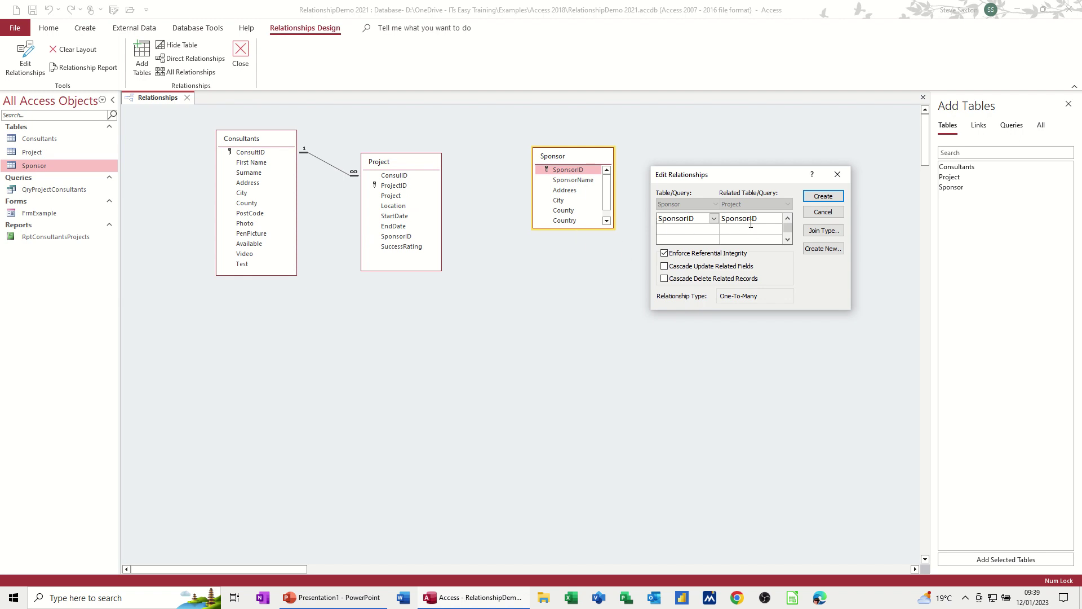
pyautogui.click(816, 198)
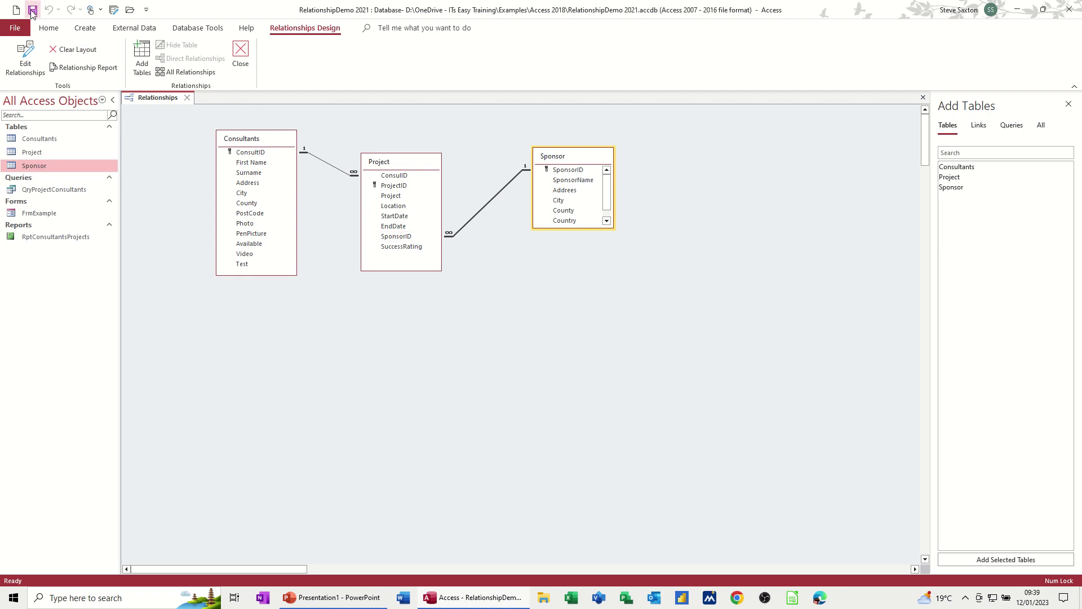
pyautogui.click(240, 60)
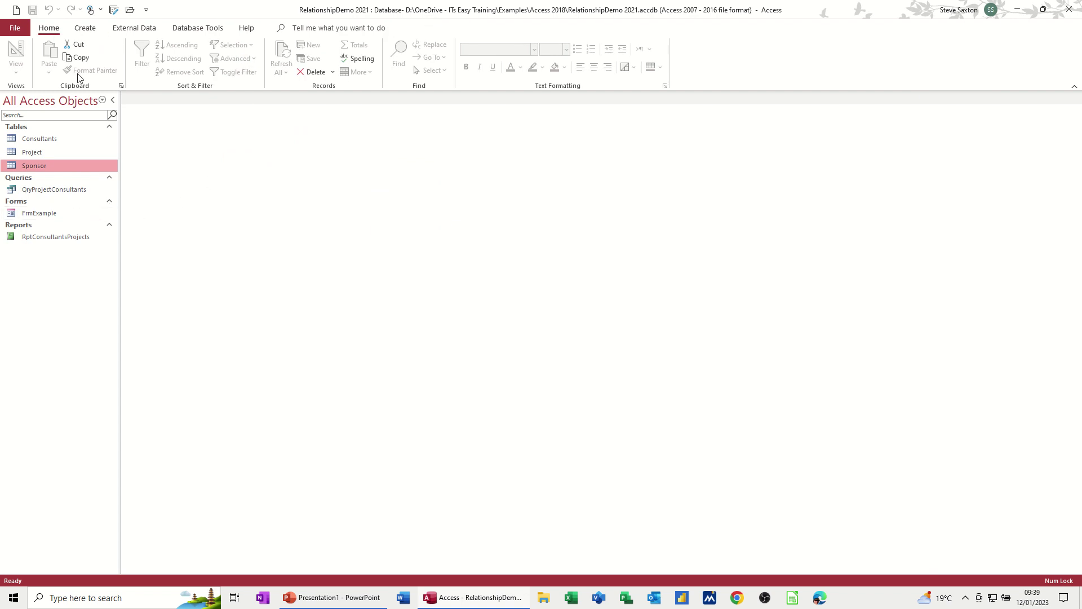
# Start a new design-view query with Consultants and Sponsor added beside Project, field lists enlarged
pyautogui.click(84, 28)
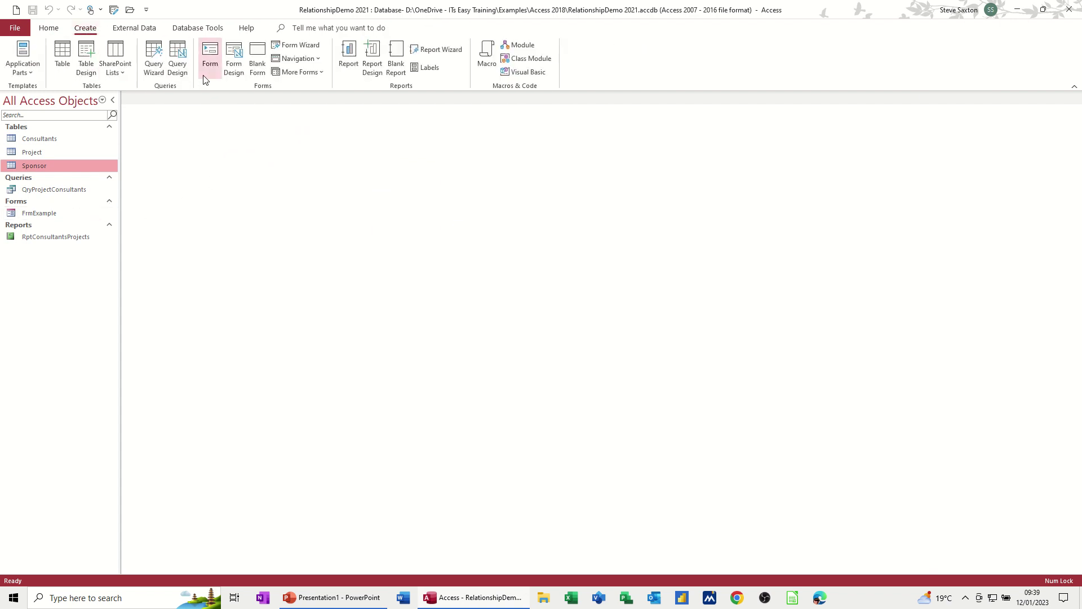
pyautogui.click(178, 56)
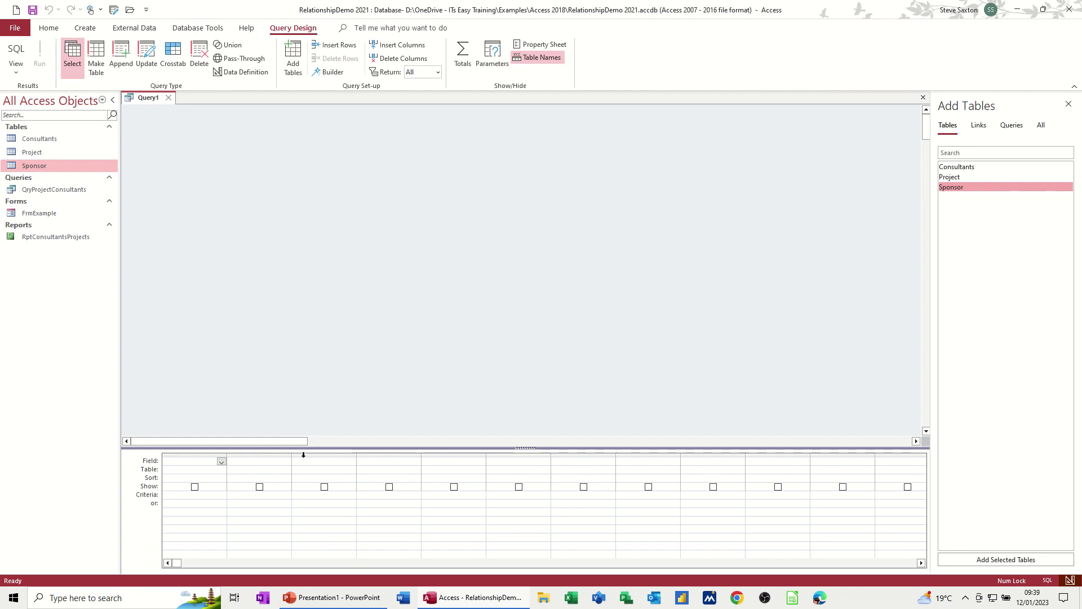
pyautogui.moveTo(54, 138); pyautogui.dragTo(401, 168)
pyautogui.moveTo(51, 167); pyautogui.dragTo(583, 183)
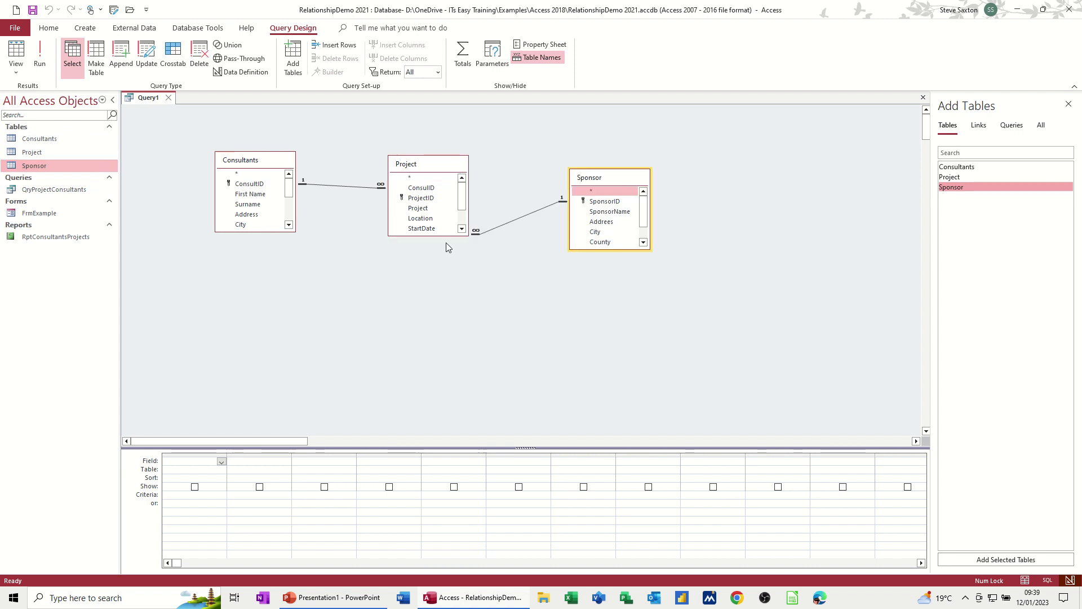
pyautogui.moveTo(443, 236); pyautogui.dragTo(454, 277)
pyautogui.moveTo(619, 247); pyautogui.dragTo(623, 282)
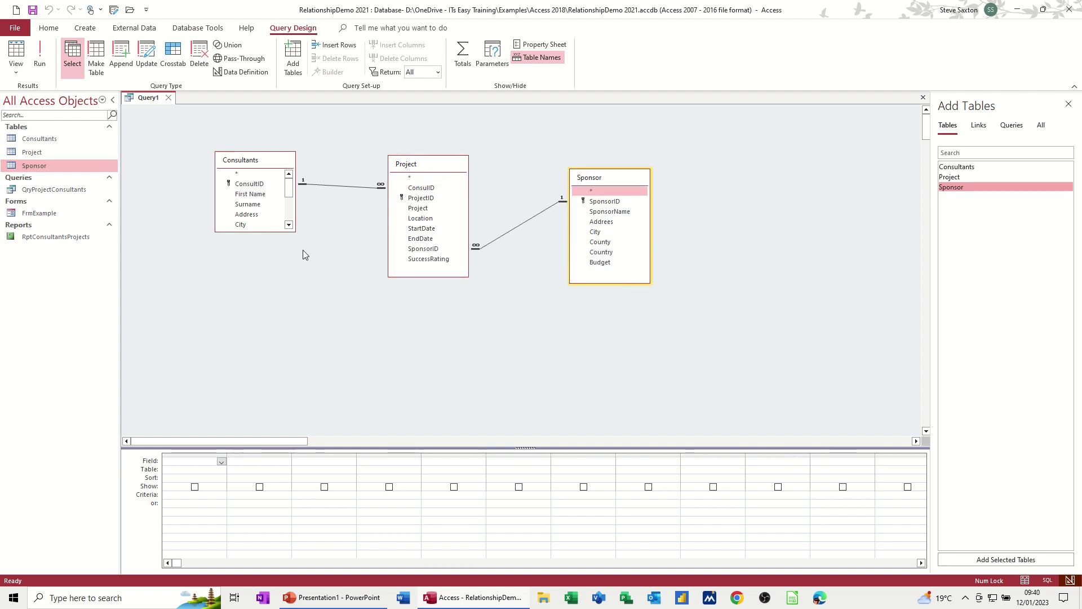
pyautogui.moveTo(279, 232); pyautogui.dragTo(285, 308)
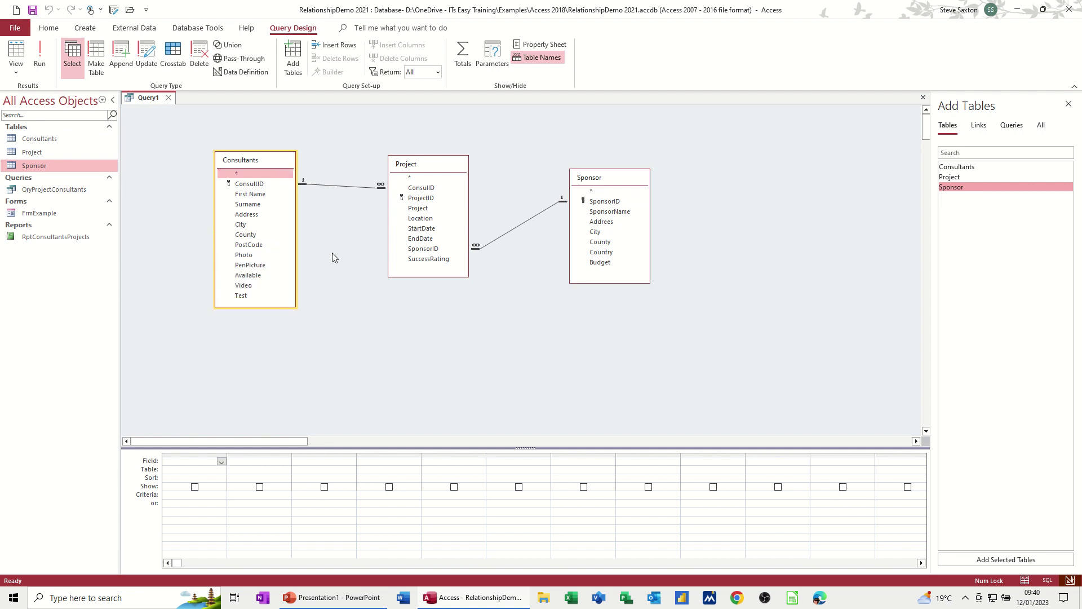
# Add First Name, Surname, Project, Location and SponsorName to the grid and run the query
pyautogui.doubleClick(255, 194)
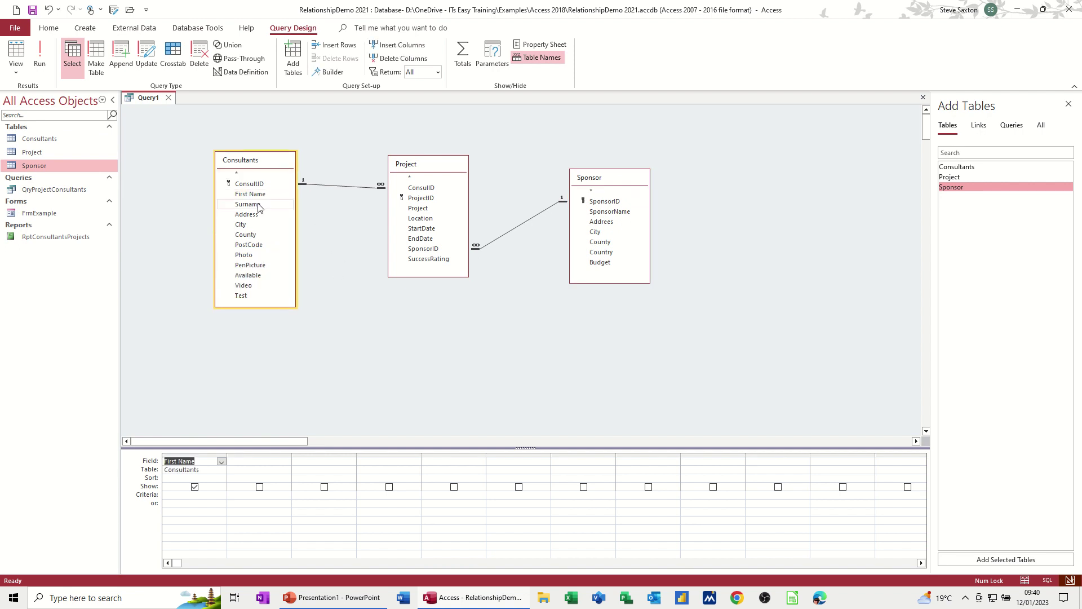
pyautogui.doubleClick(258, 206)
pyautogui.click(422, 210)
pyautogui.doubleClick(421, 209)
pyautogui.doubleClick(427, 219)
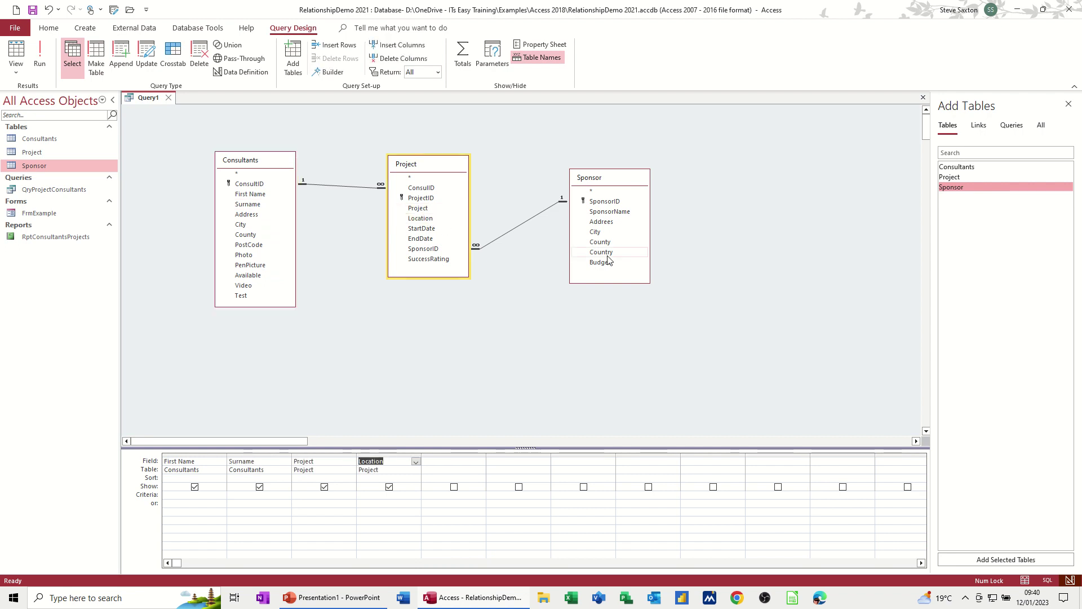
pyautogui.doubleClick(610, 212)
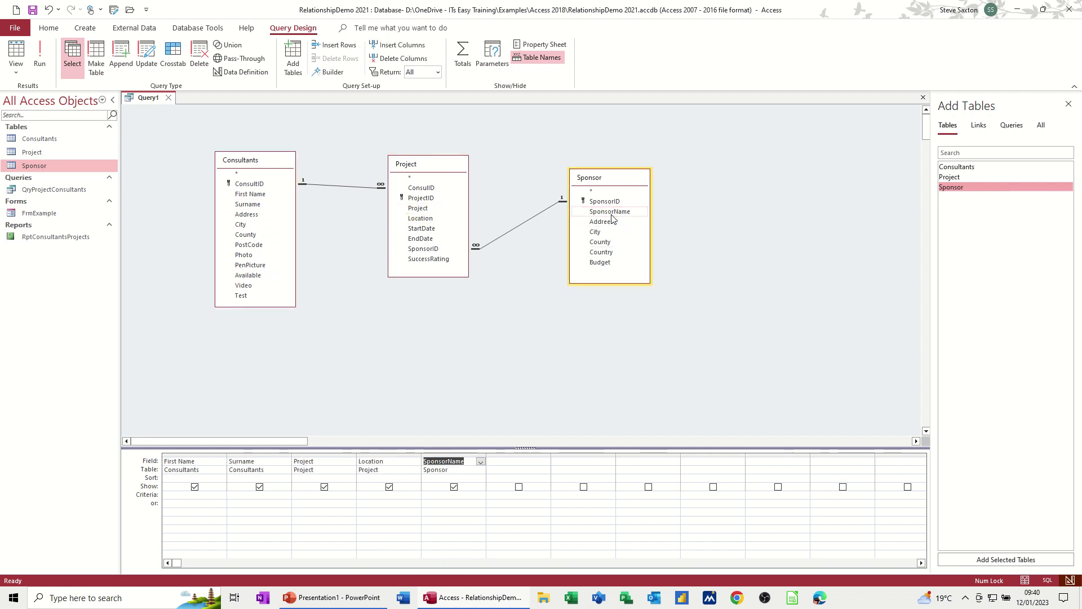
pyautogui.click(43, 60)
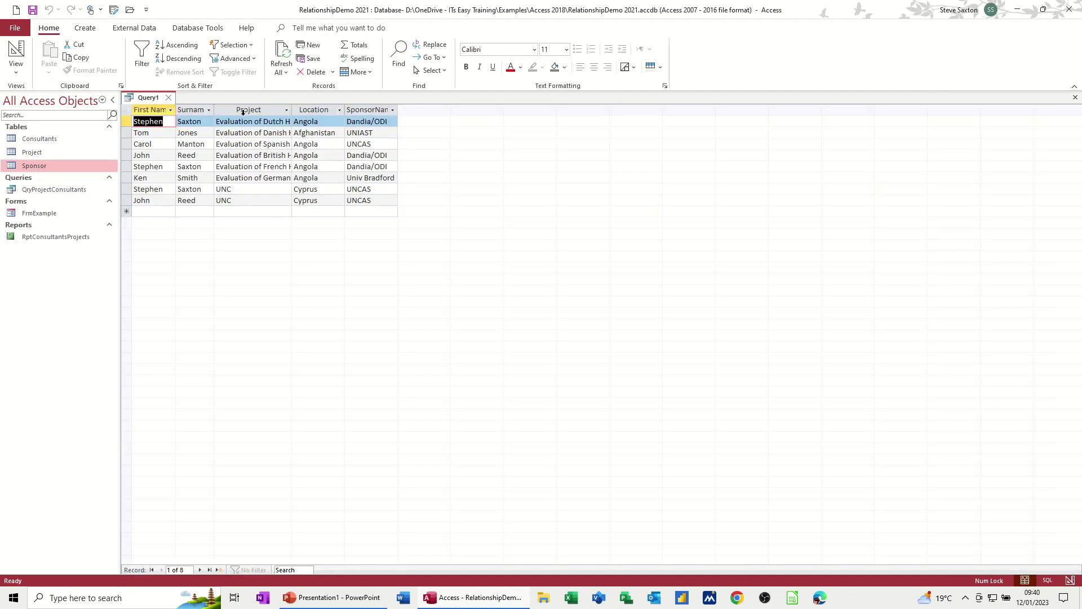
# Save the new query with the name QrySponsor
pyautogui.click(32, 10)
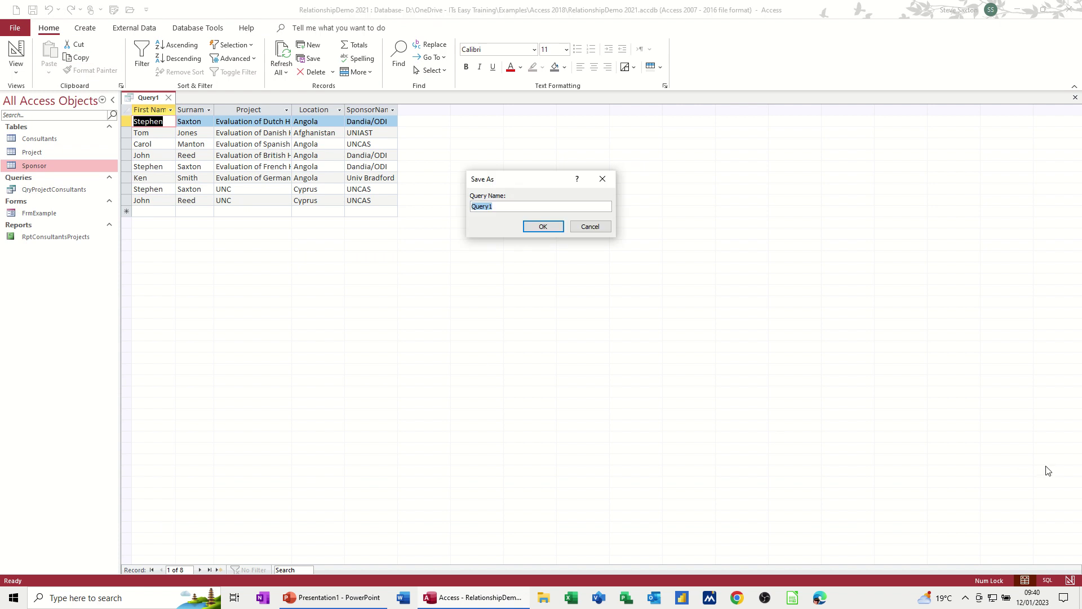
pyautogui.write('Q')
pyautogui.click(544, 227)
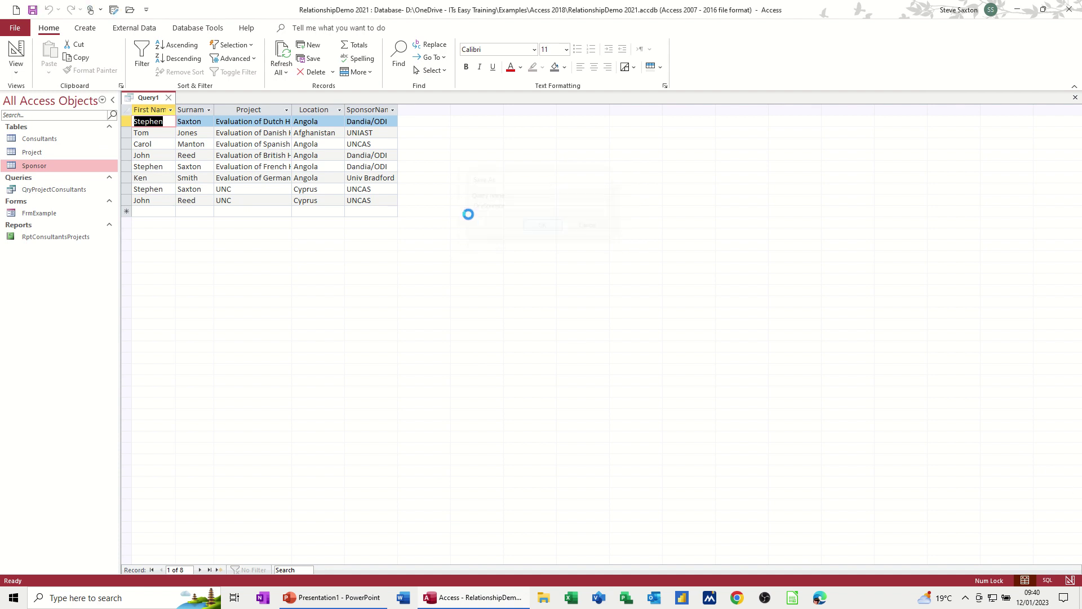
# Close the query and start a Report Wizard on QrySponsor with all fields, viewed by sponsor
pyautogui.click(182, 98)
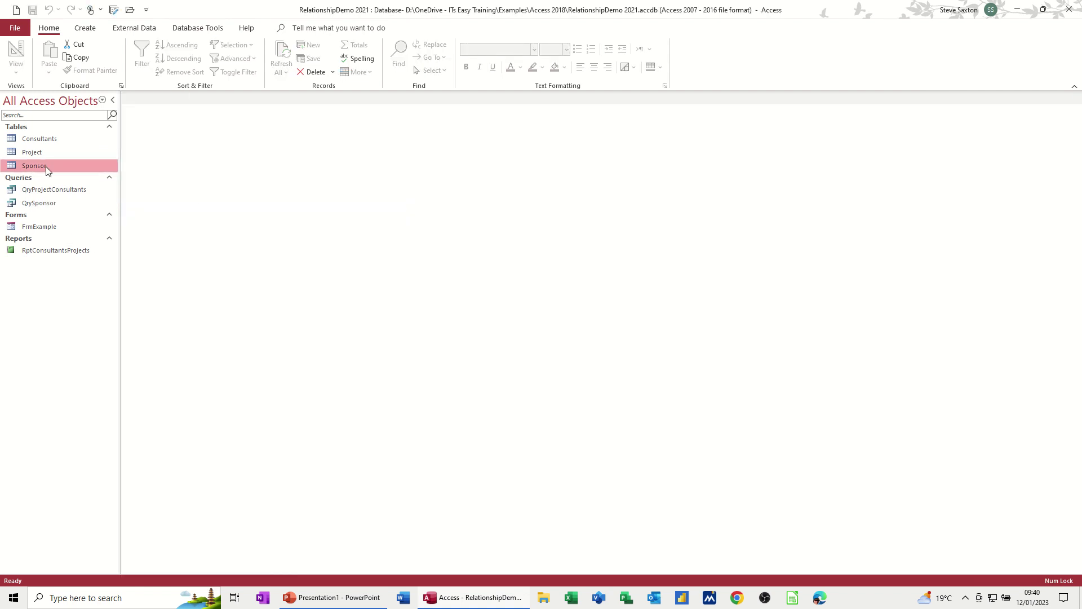
pyautogui.click(39, 204)
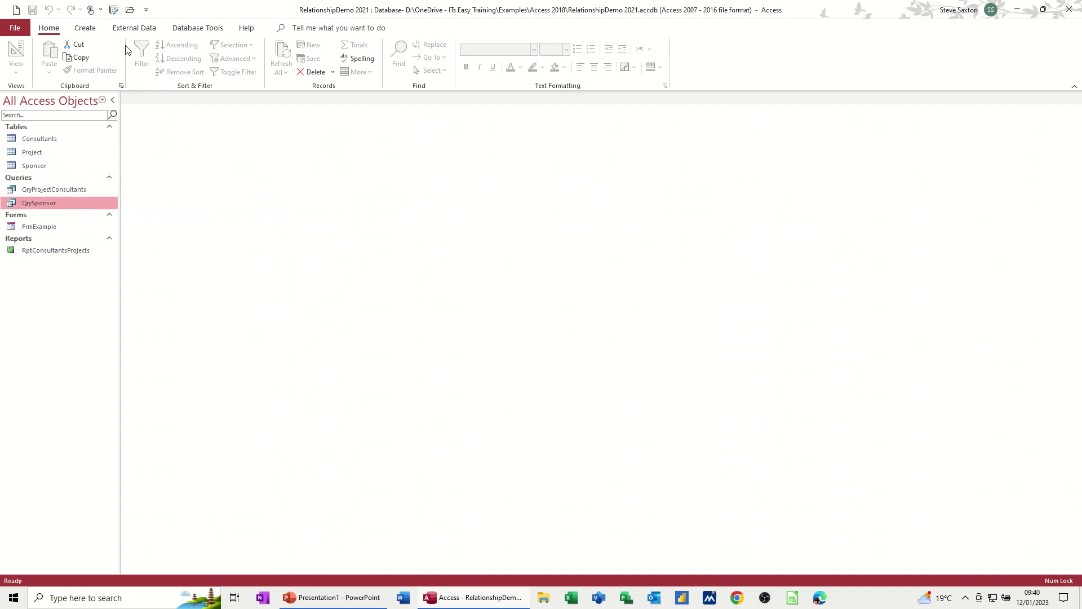
pyautogui.click(85, 28)
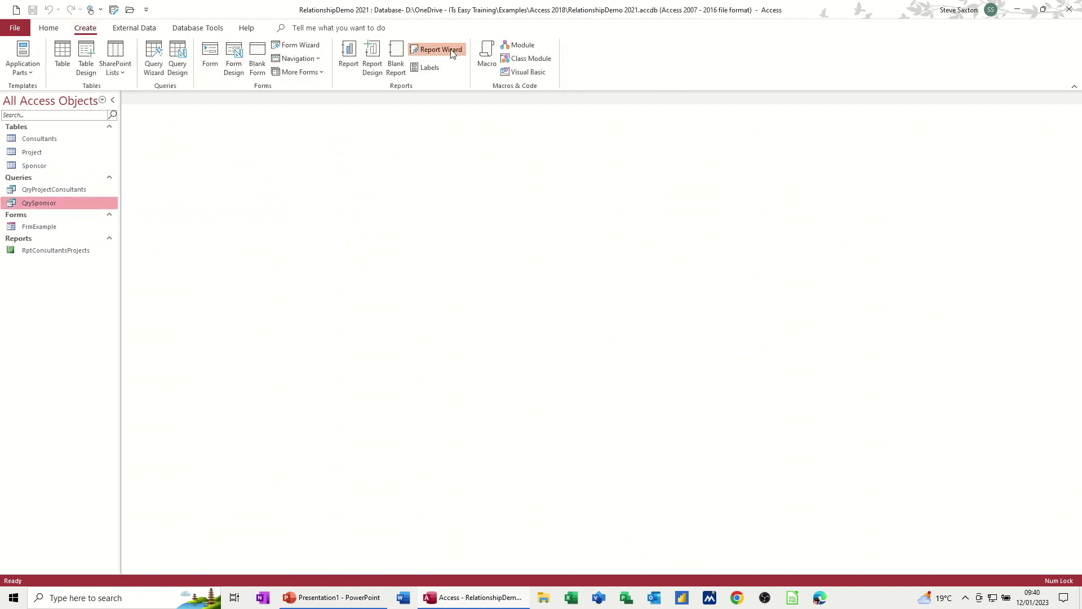
pyautogui.click(441, 50)
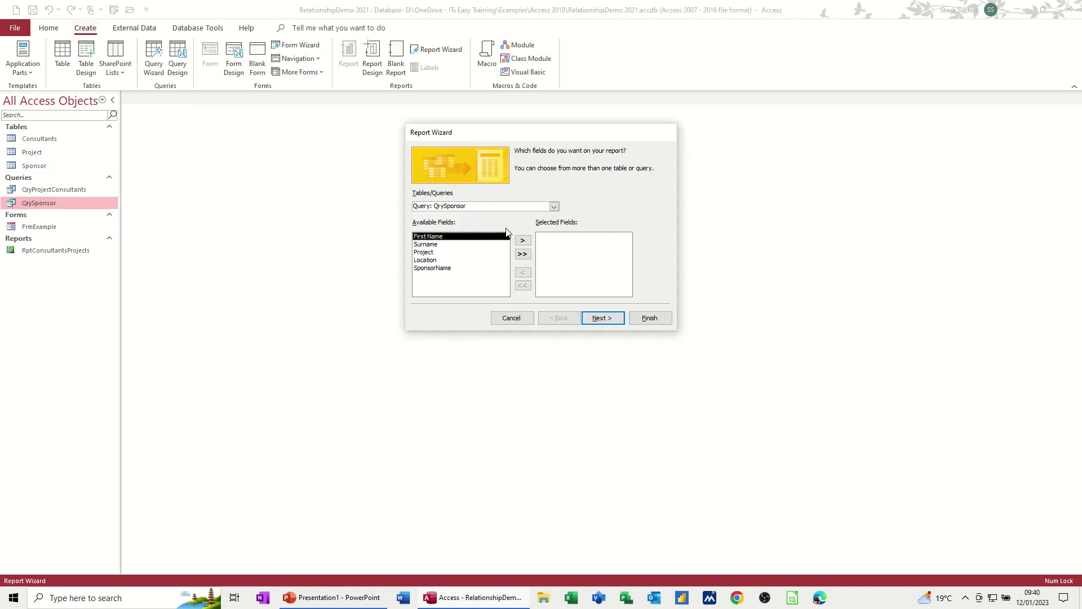
pyautogui.click(523, 253)
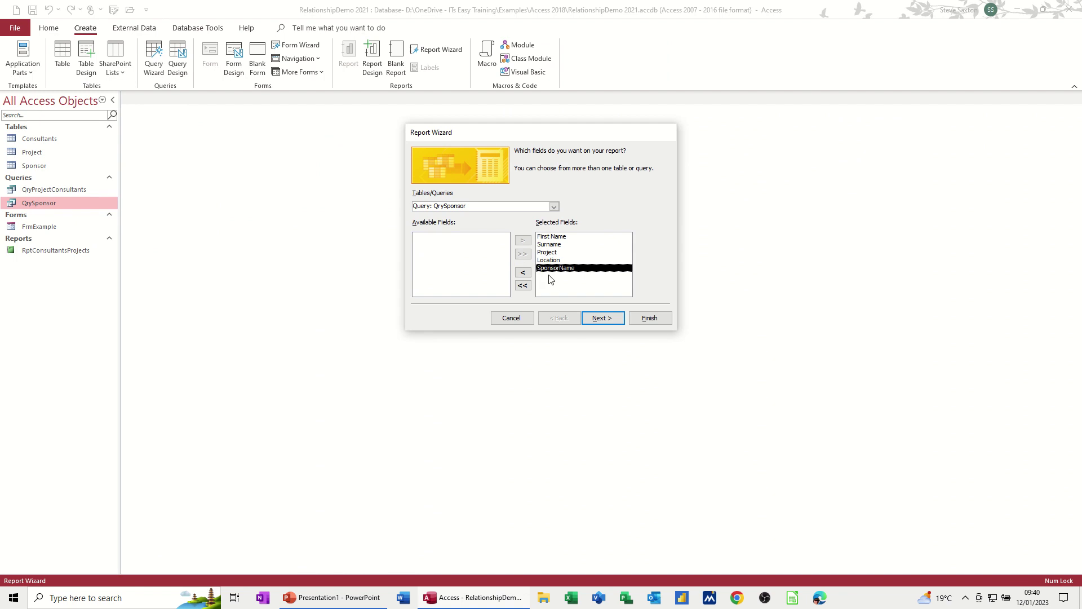
pyautogui.click(598, 317)
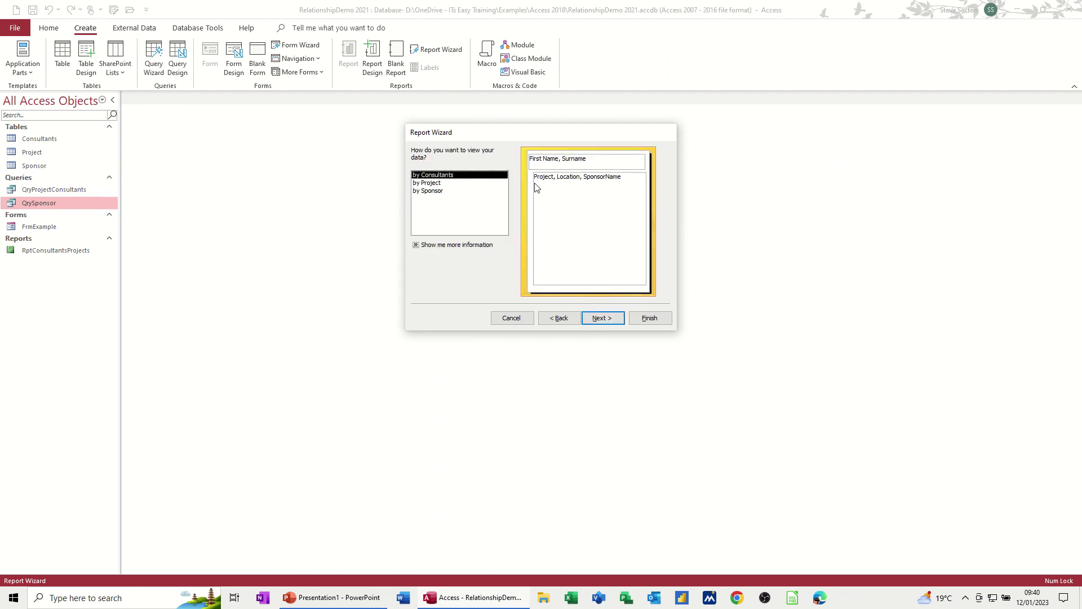
pyautogui.click(436, 191)
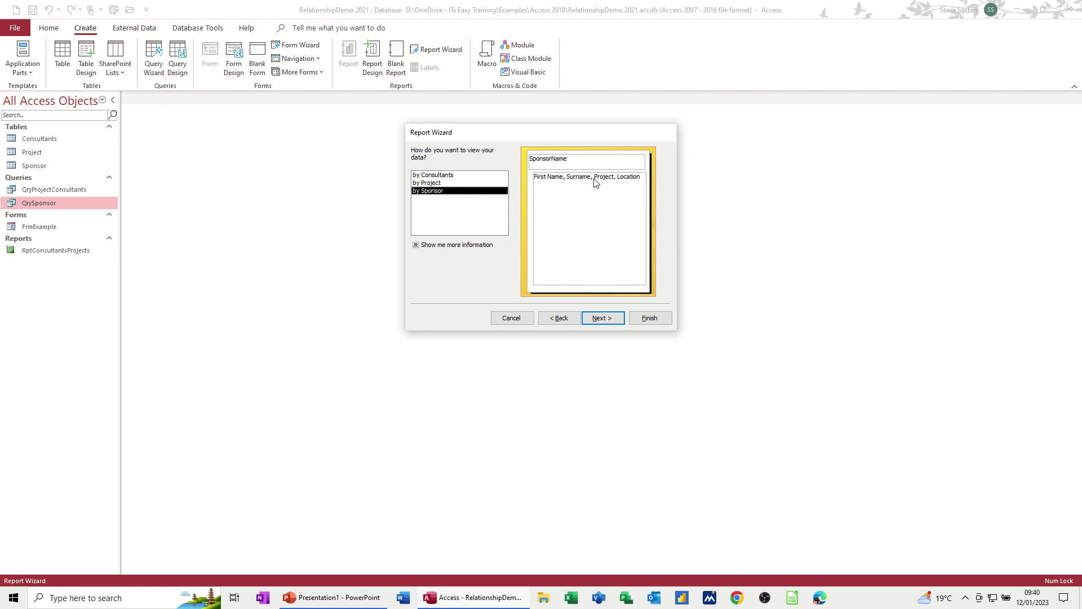
pyautogui.click(607, 320)
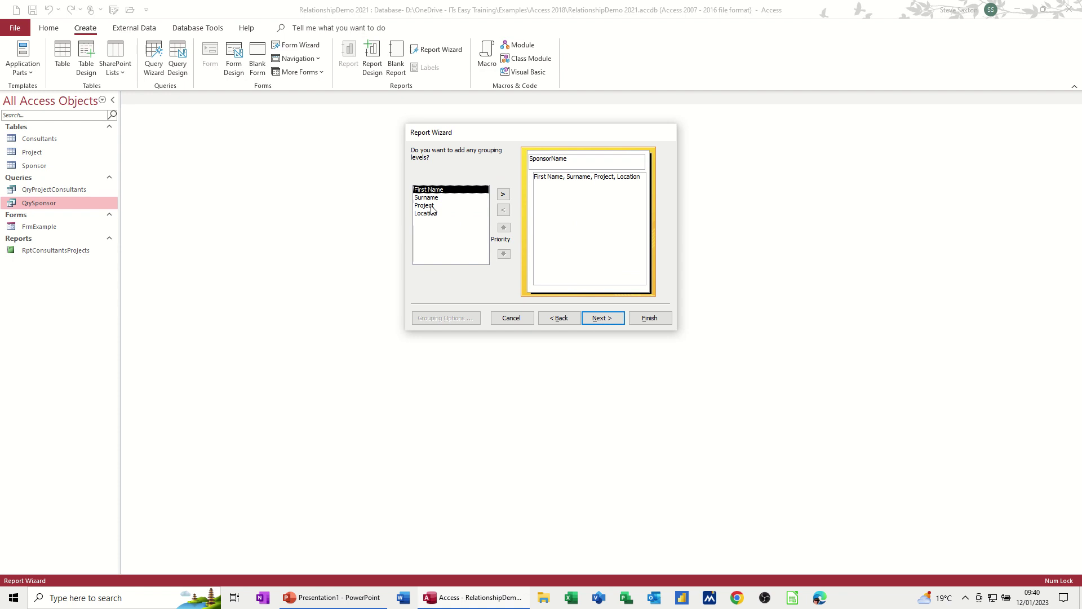
# Group the report by Surname, set landscape orientation, and enter the title RptSponsor
pyautogui.click(435, 199)
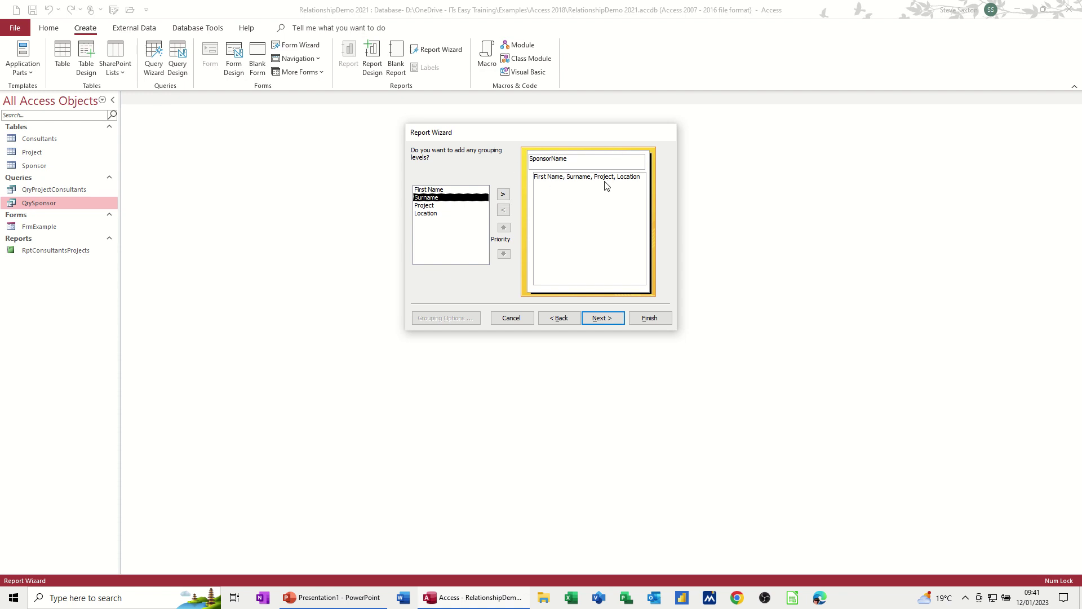
pyautogui.click(426, 206)
pyautogui.click(502, 196)
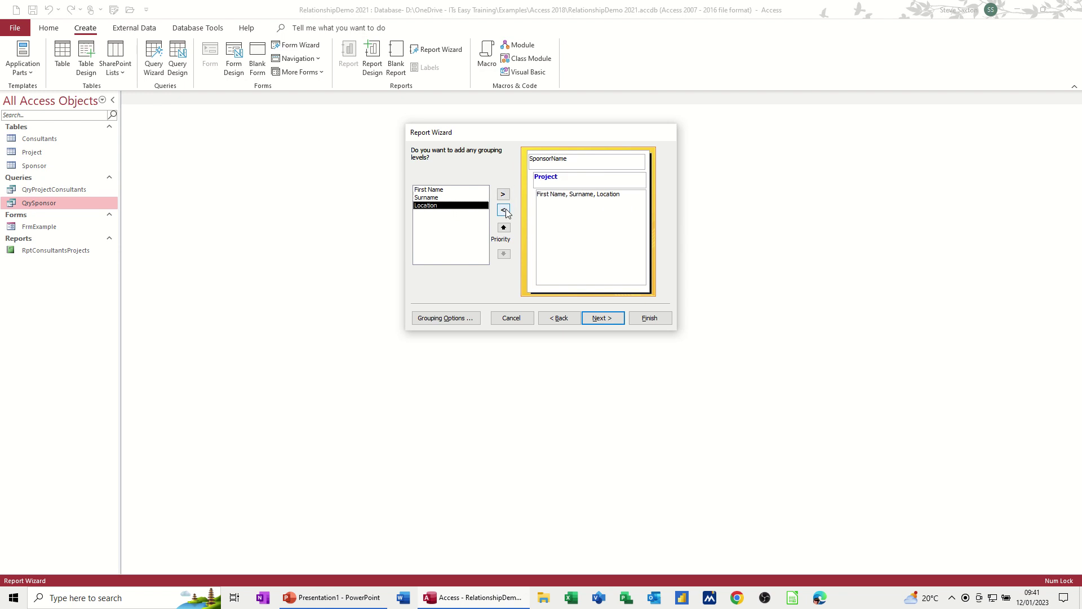
pyautogui.click(503, 210)
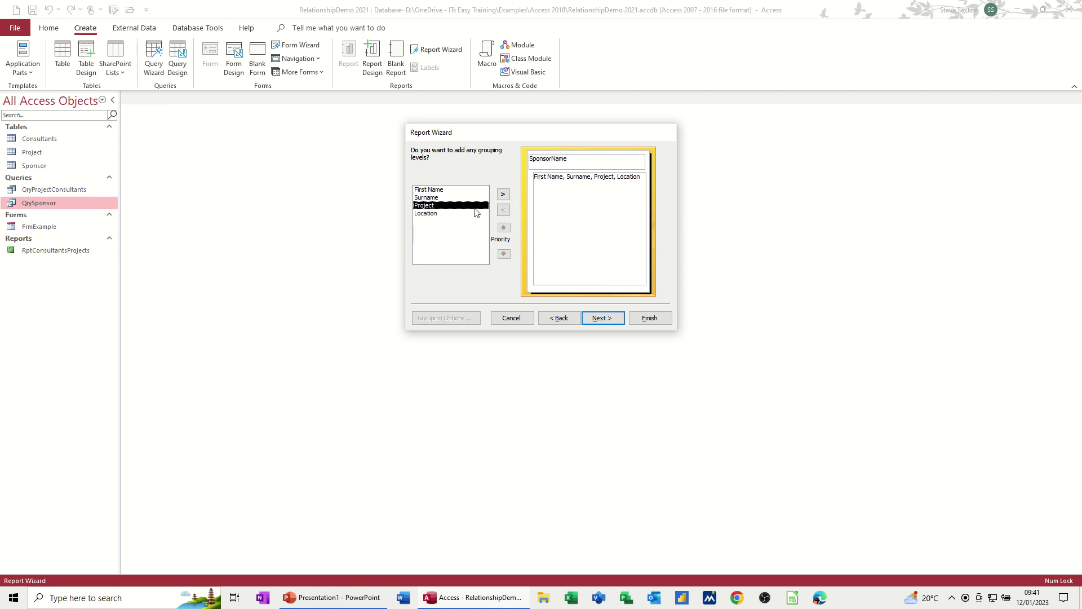
pyautogui.click(438, 198)
pyautogui.click(503, 195)
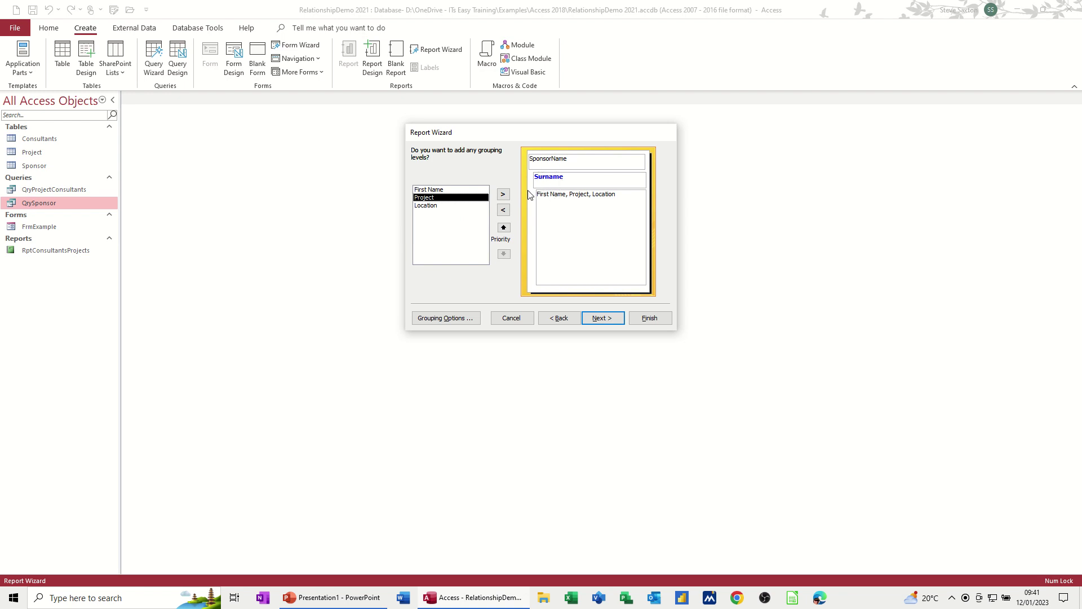
pyautogui.click(604, 323)
pyautogui.click(607, 319)
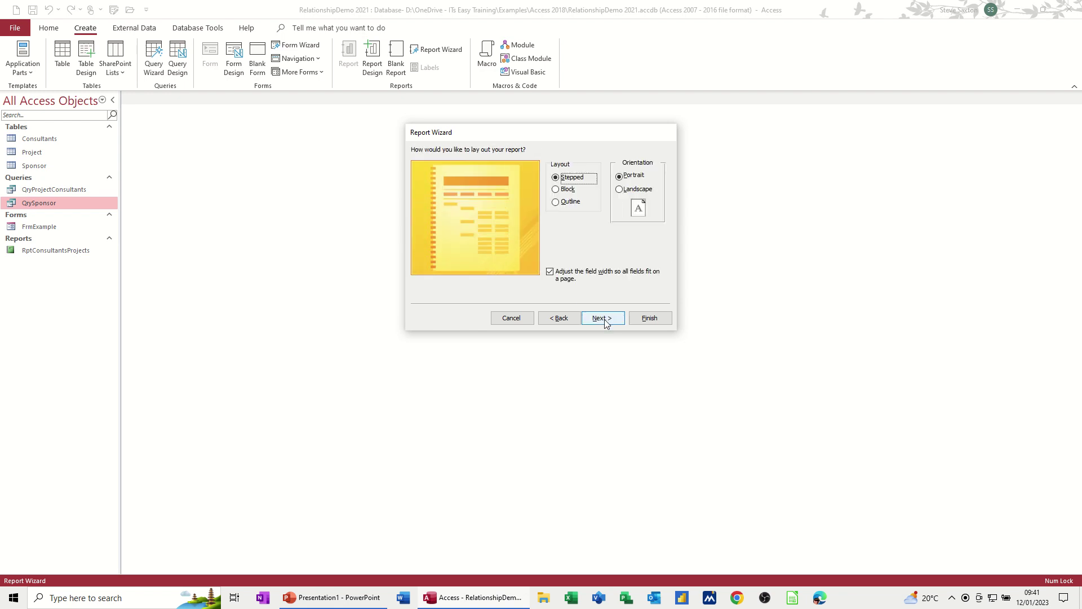
pyautogui.click(620, 190)
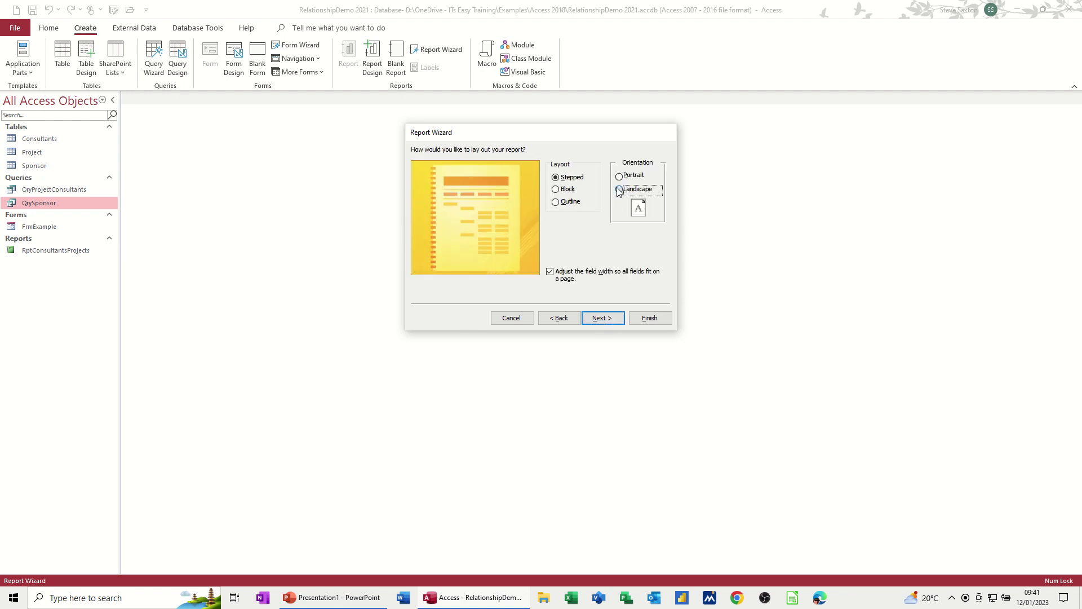
pyautogui.click(600, 317)
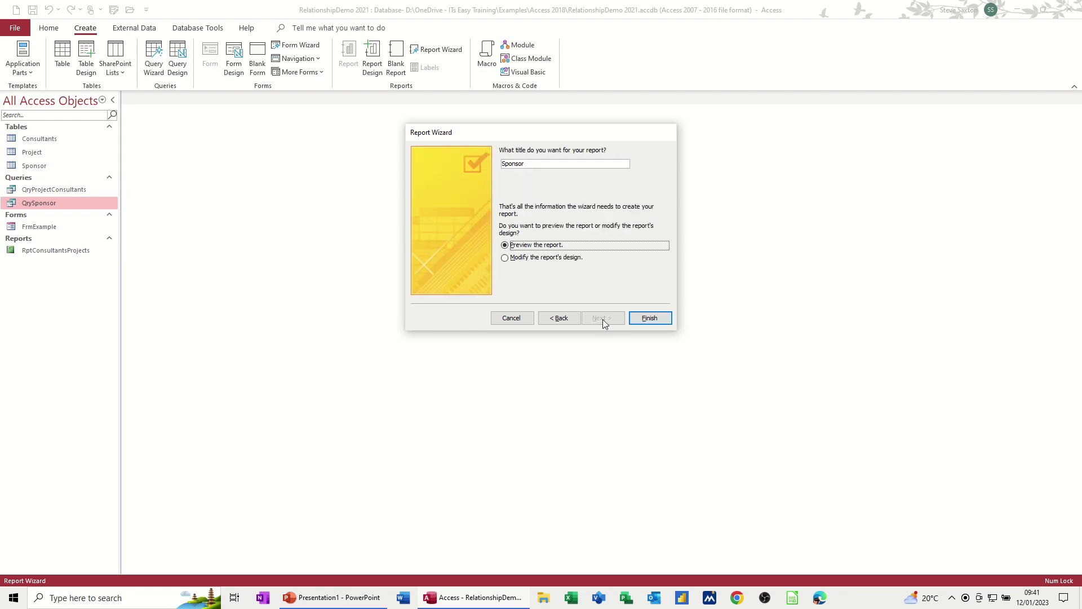
pyautogui.click(505, 165)
pyautogui.write('Rpt')
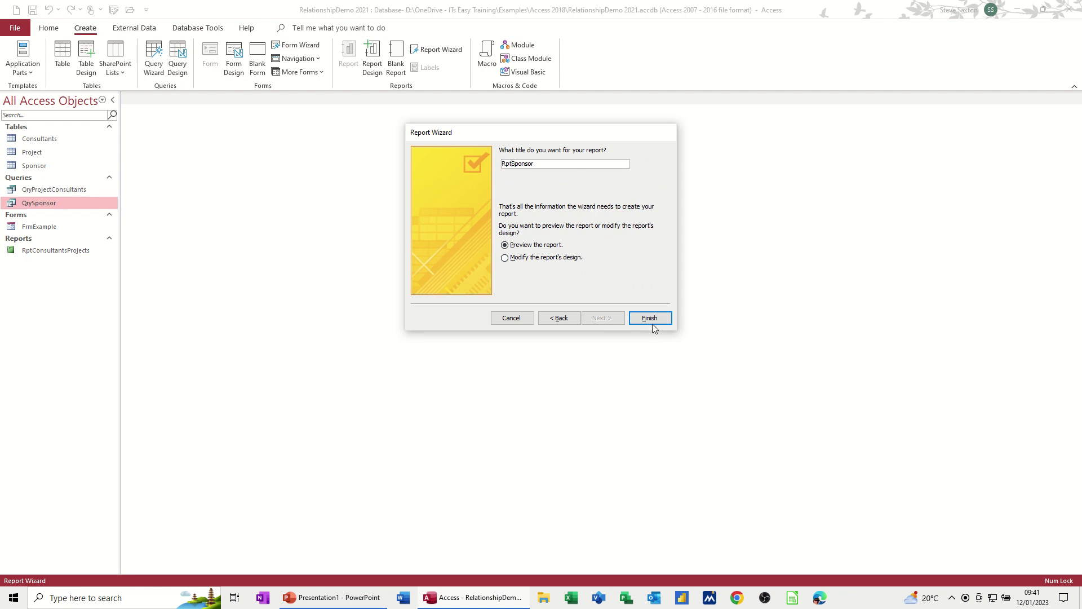
# Finish the RptSponsor report, review its print preview and design view, then close it
pyautogui.click(651, 319)
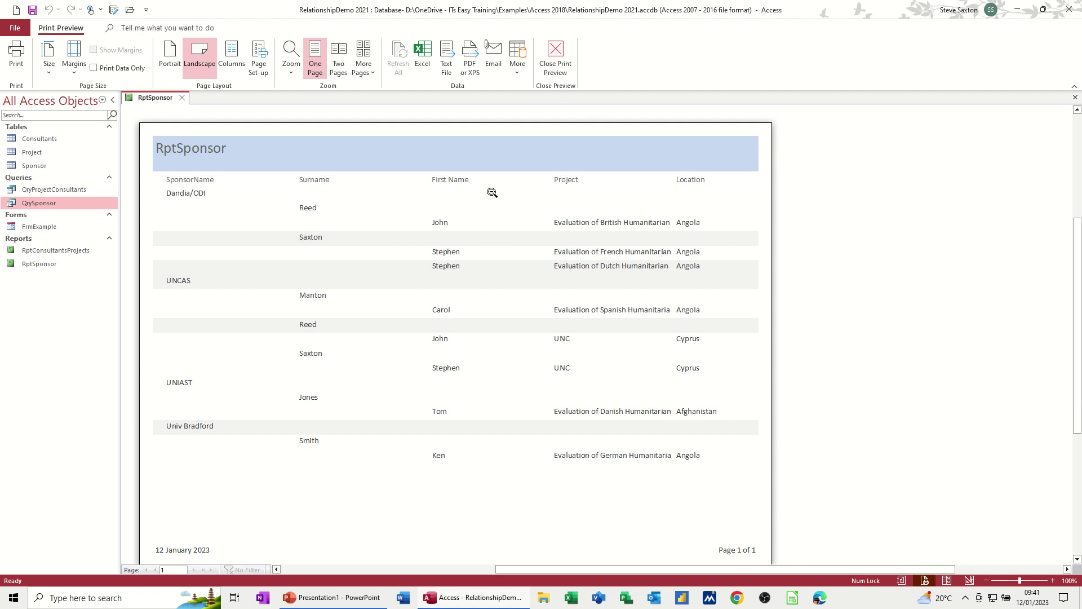
pyautogui.click(556, 57)
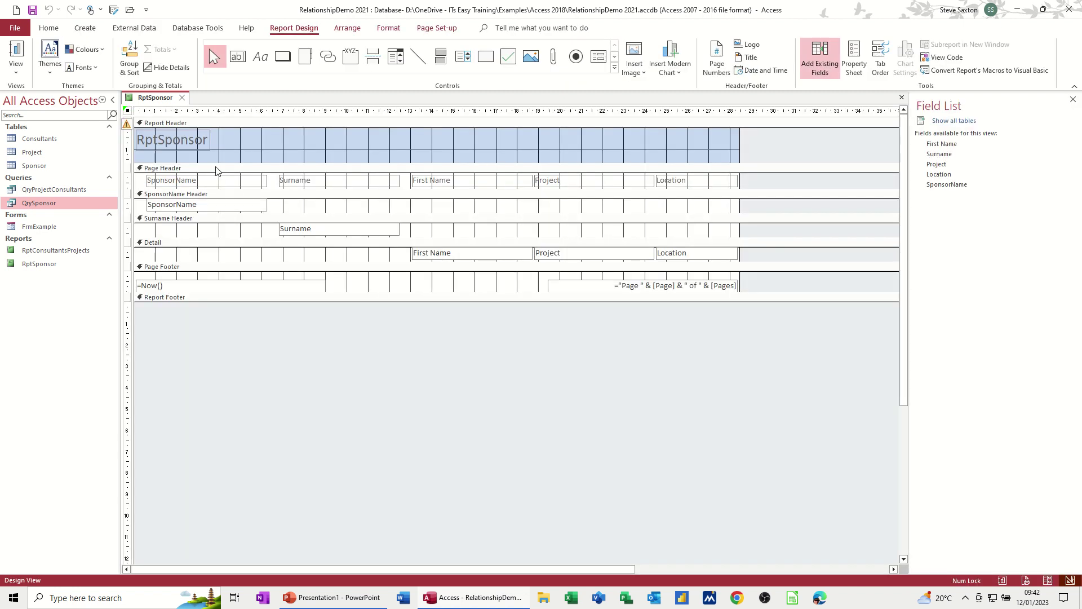
pyautogui.click(181, 97)
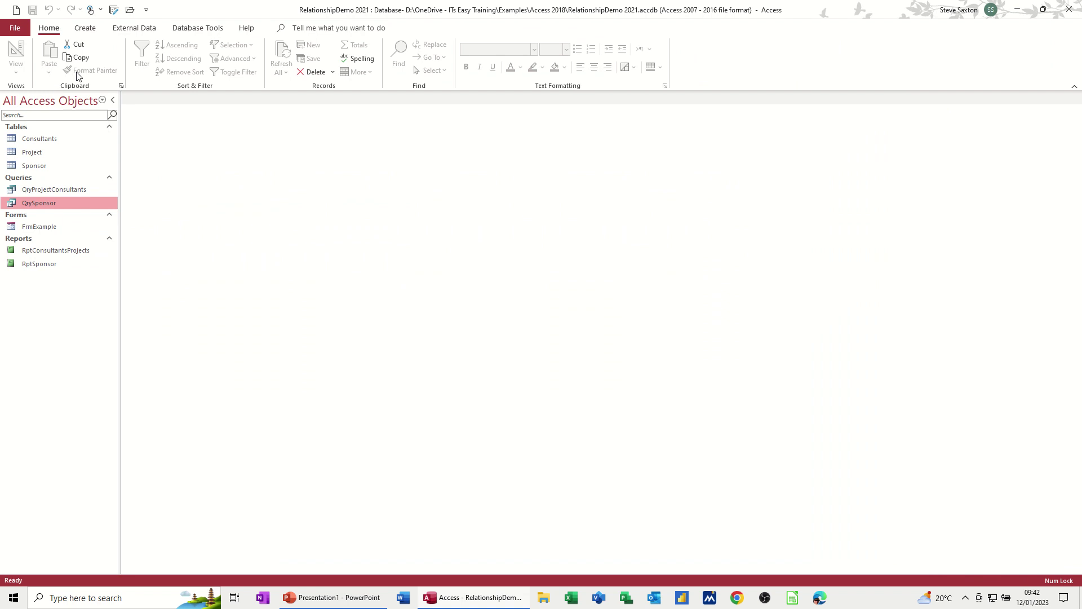
# Open QrySponsor in design view and enter the Names expression in the sixth column via Zoom
pyautogui.rightClick(41, 207)
pyautogui.click(59, 225)
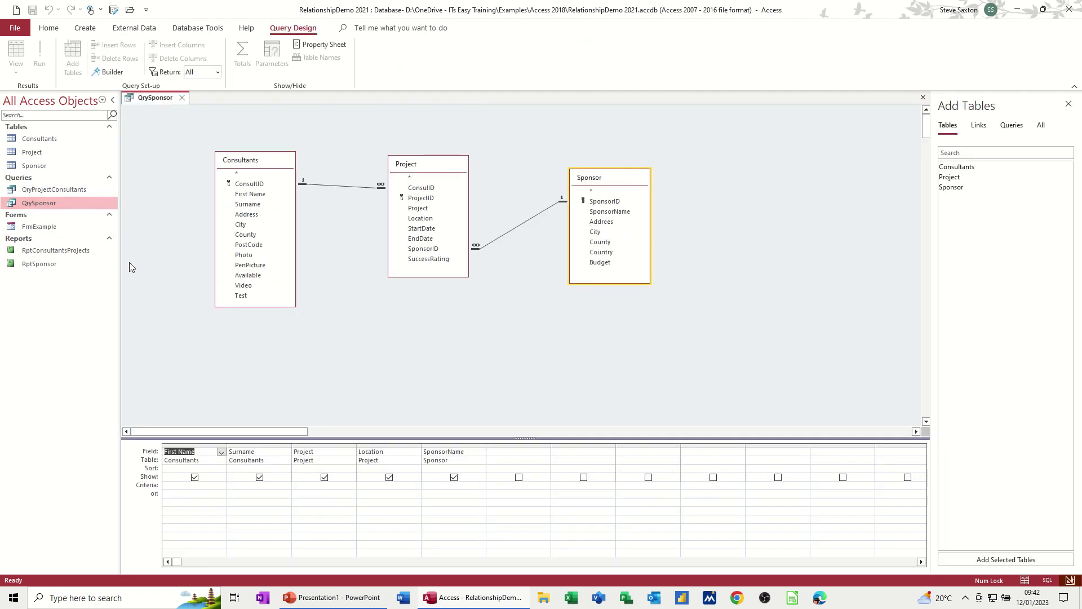
pyautogui.click(498, 454)
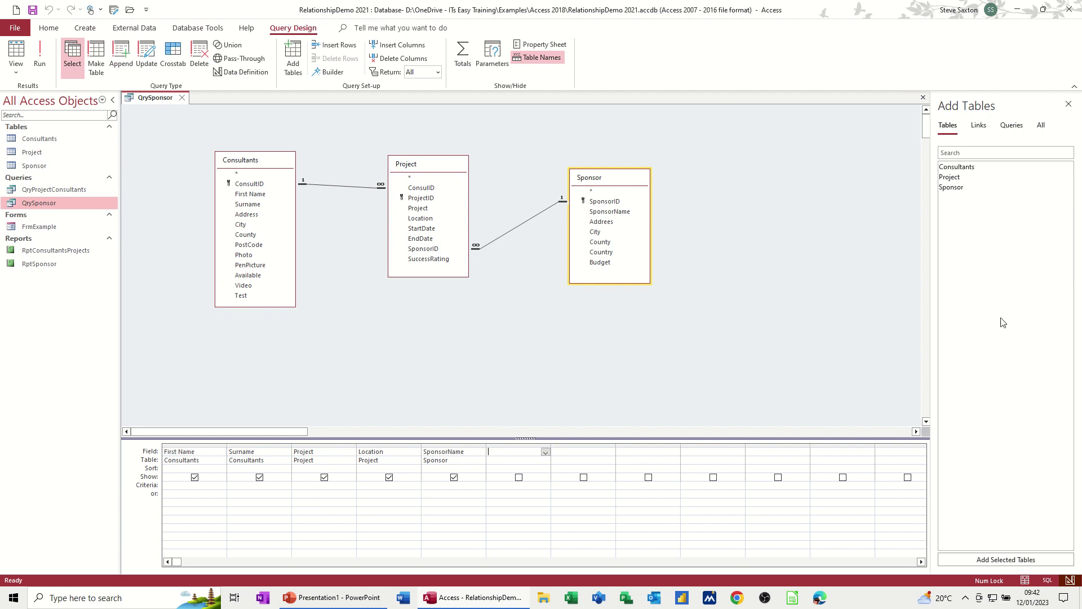
pyautogui.hotkey('shift', 'F2')
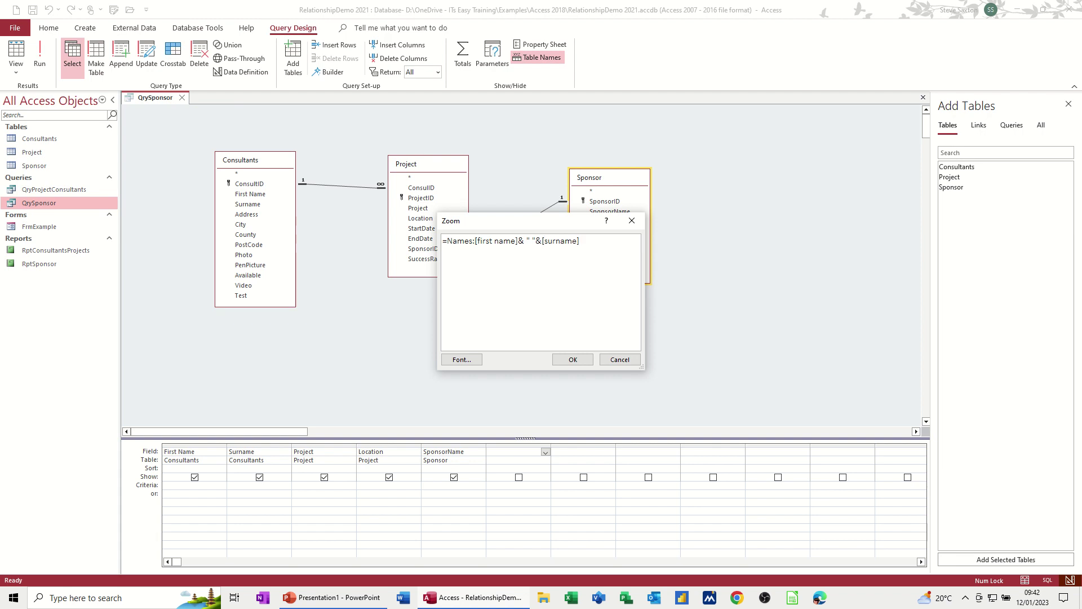
pyautogui.click(581, 361)
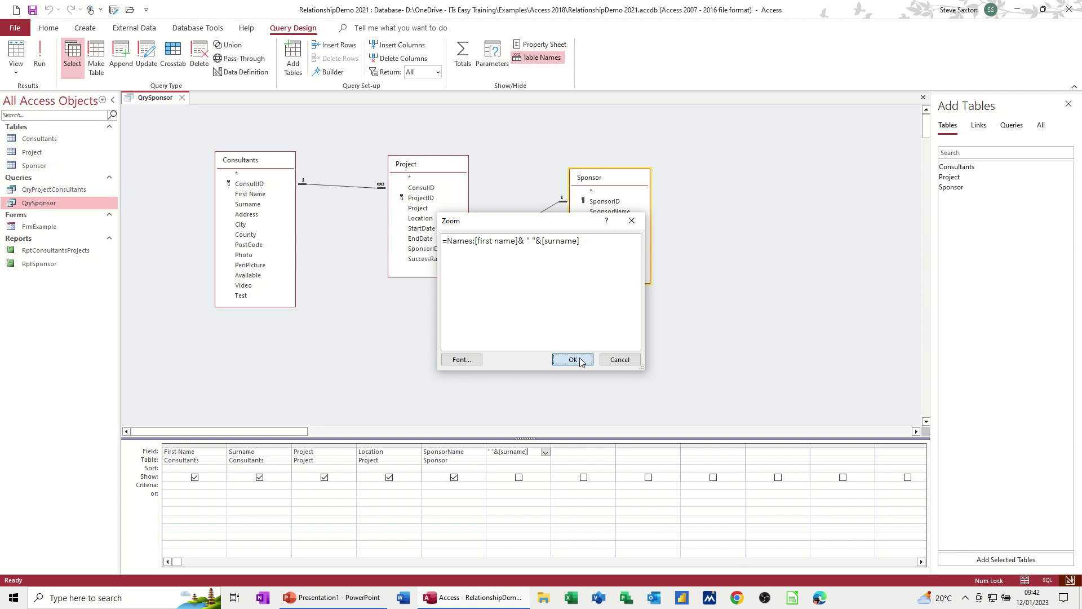
# Widen the Names column and remove the leading '=' from its expression
pyautogui.doubleClick(551, 445)
pyautogui.click(504, 460)
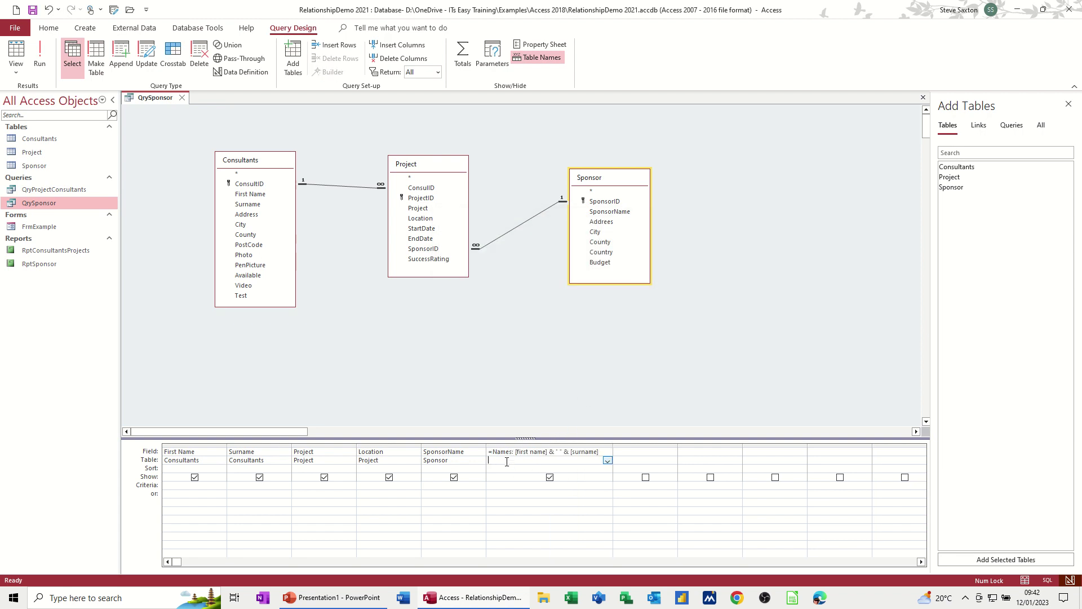
pyautogui.click(493, 453)
pyautogui.press('BackSpace')
pyautogui.click(514, 462)
# Check the Names results, then delete the First Name and Surname columns from the design grid
pyautogui.click(40, 58)
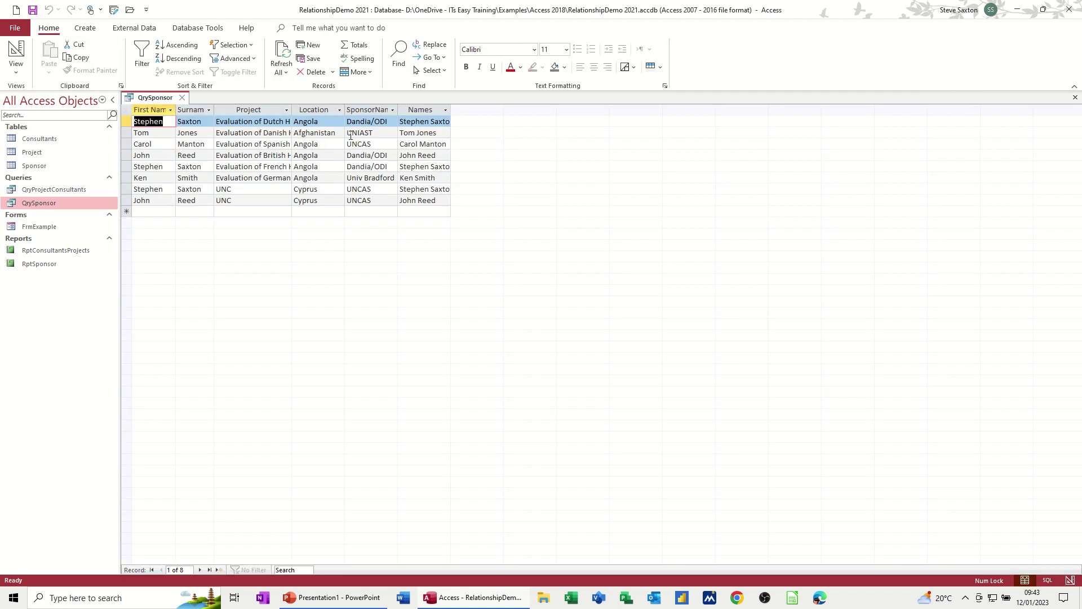
pyautogui.doubleClick(451, 105)
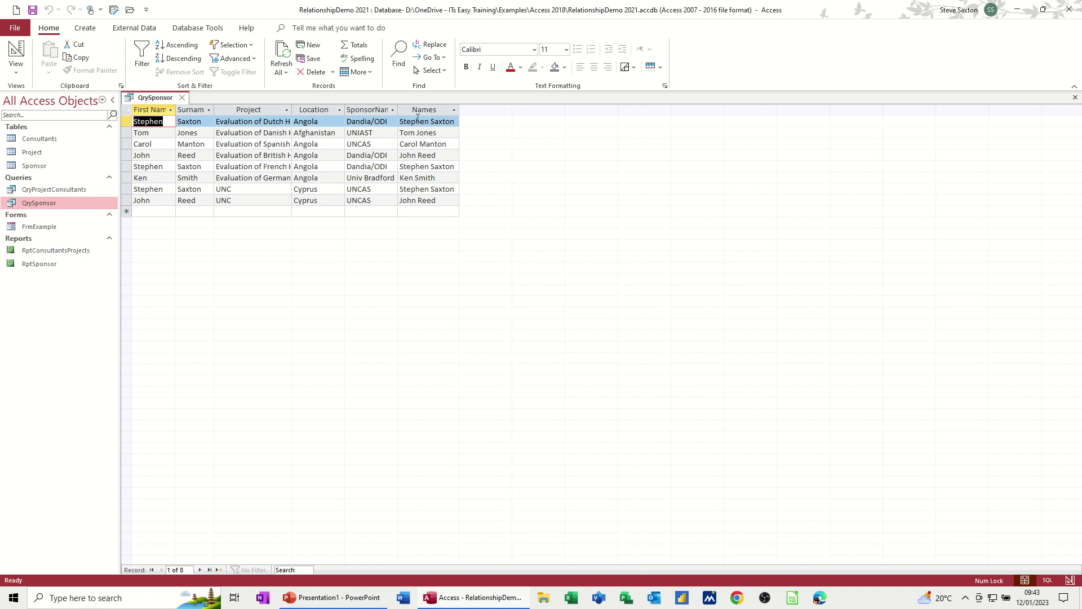
pyautogui.click(16, 49)
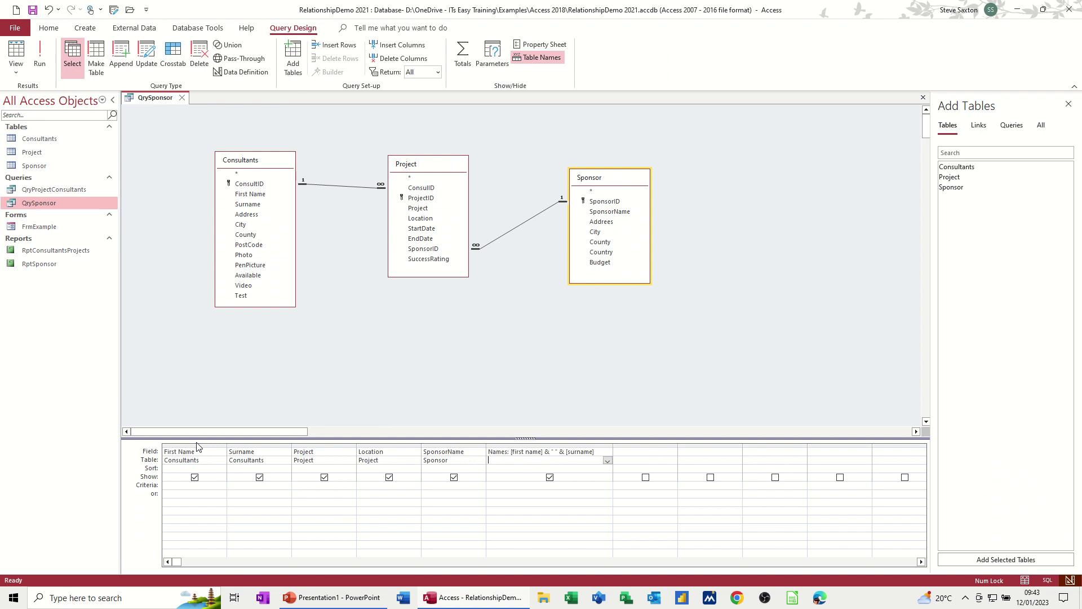
pyautogui.moveTo(195, 446); pyautogui.dragTo(258, 446)
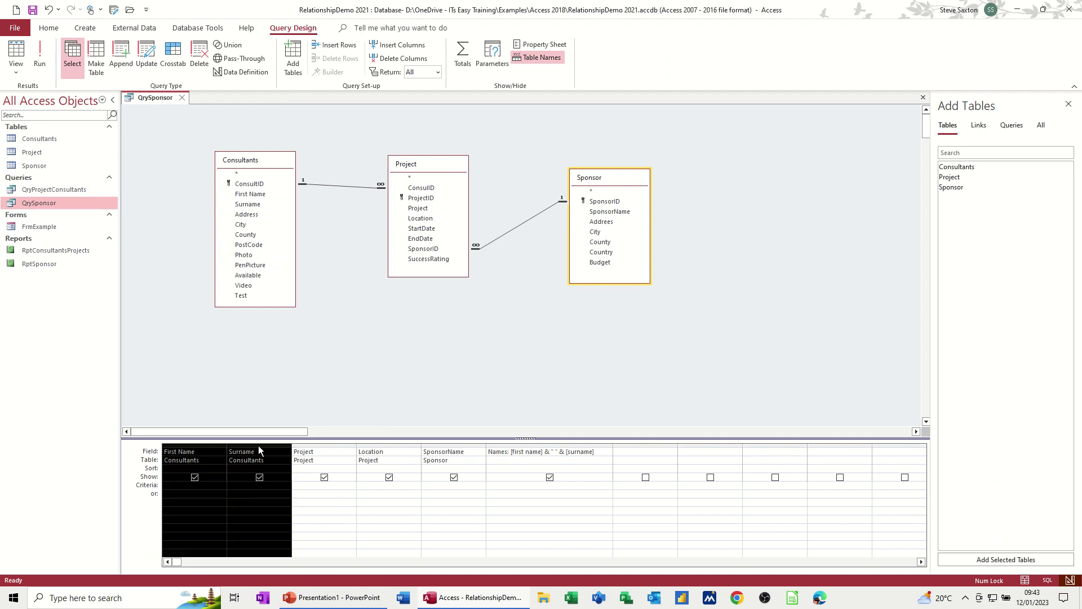
pyautogui.press('Delete')
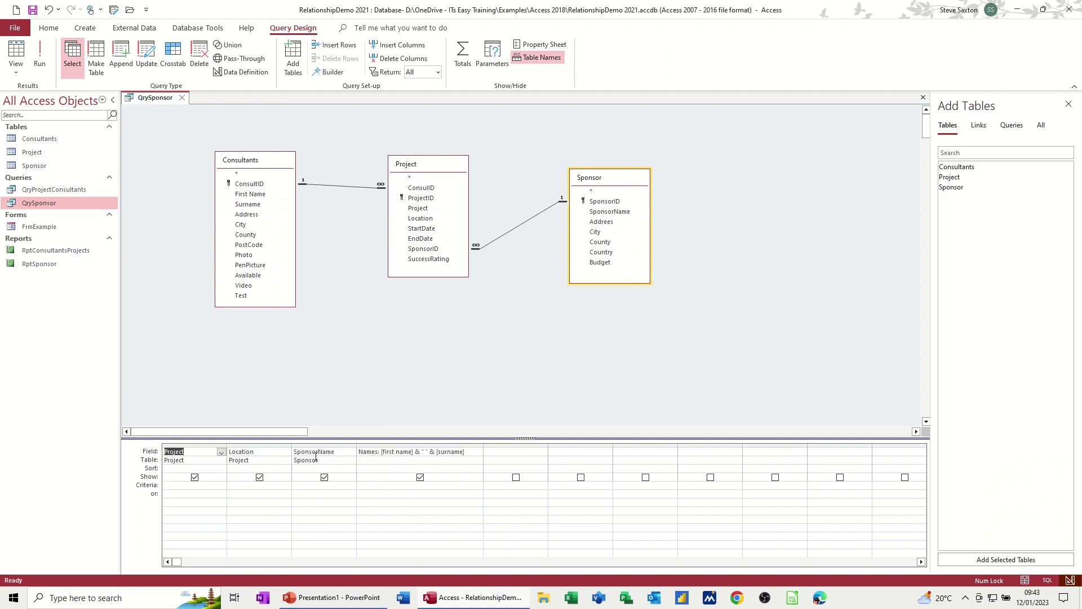
# Move Names to the first column, rerun to check it, then save and close QrySponsor
pyautogui.click(438, 445)
pyautogui.moveTo(437, 445); pyautogui.dragTo(199, 448)
pyautogui.click(35, 49)
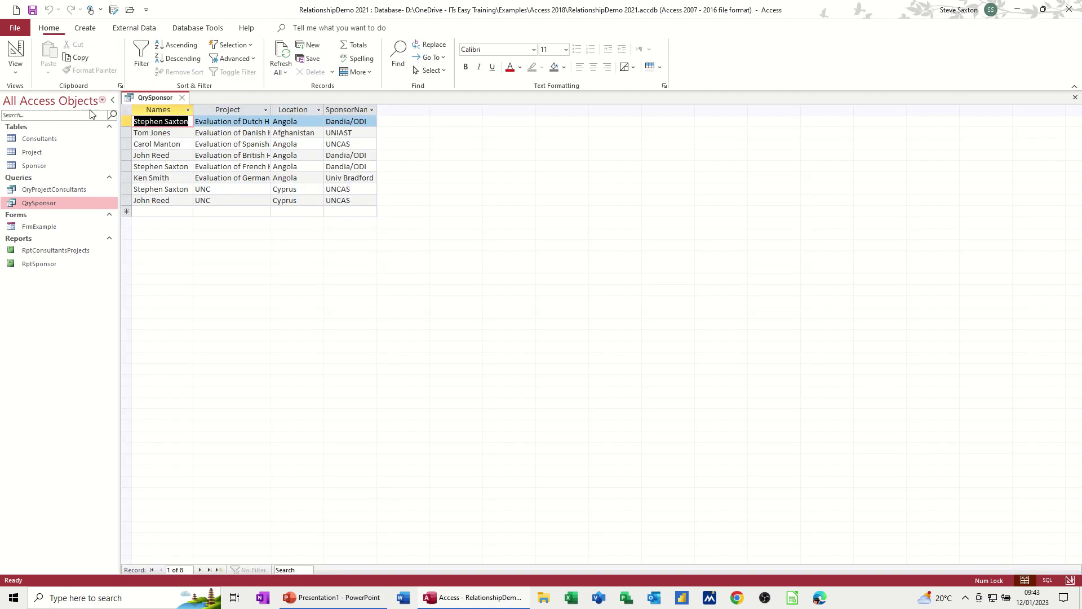
pyautogui.doubleClick(193, 110)
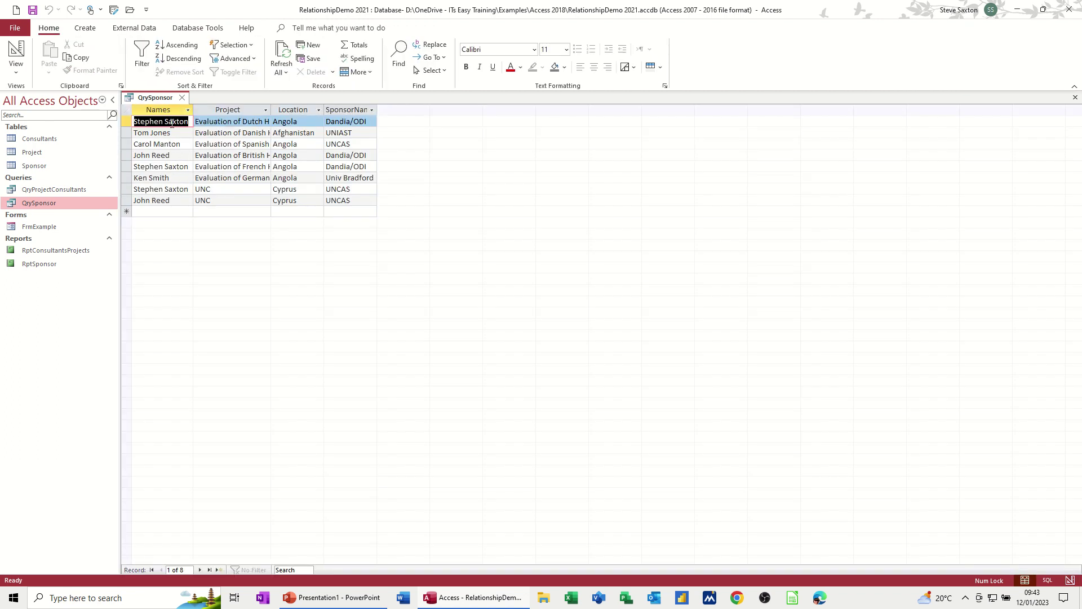
pyautogui.click(182, 98)
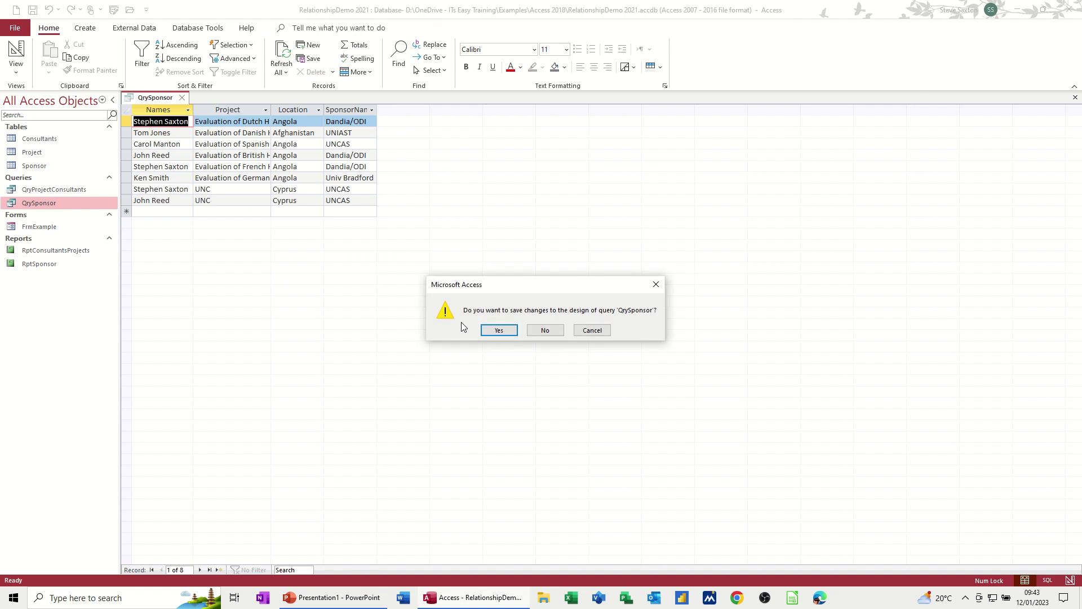
pyautogui.click(499, 331)
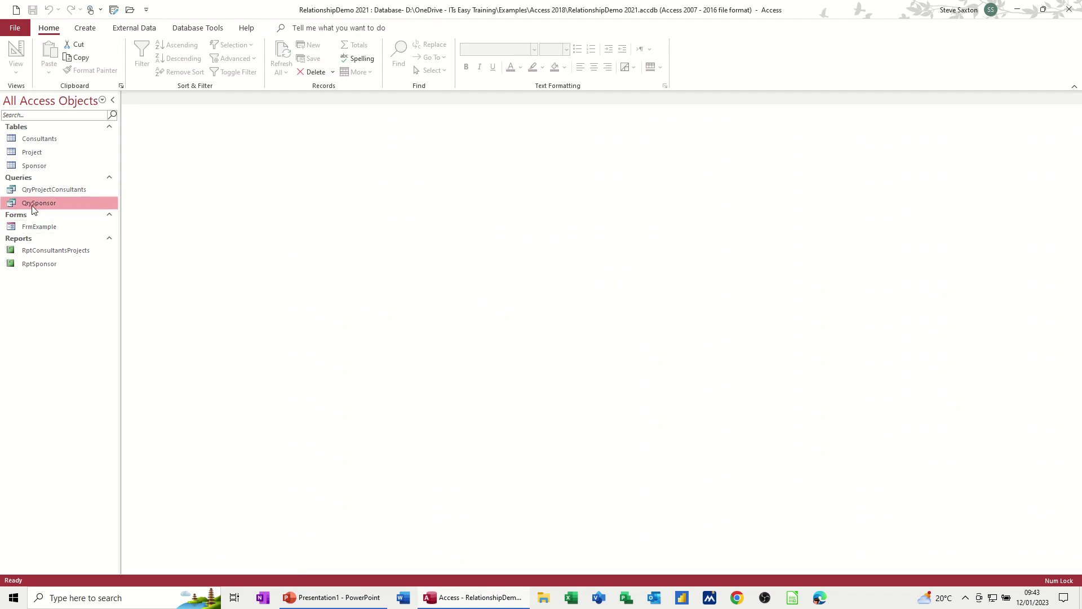
# Start a Report Wizard on QrySponsor with all fields, viewing the data by sponsor
pyautogui.click(85, 28)
pyautogui.click(431, 50)
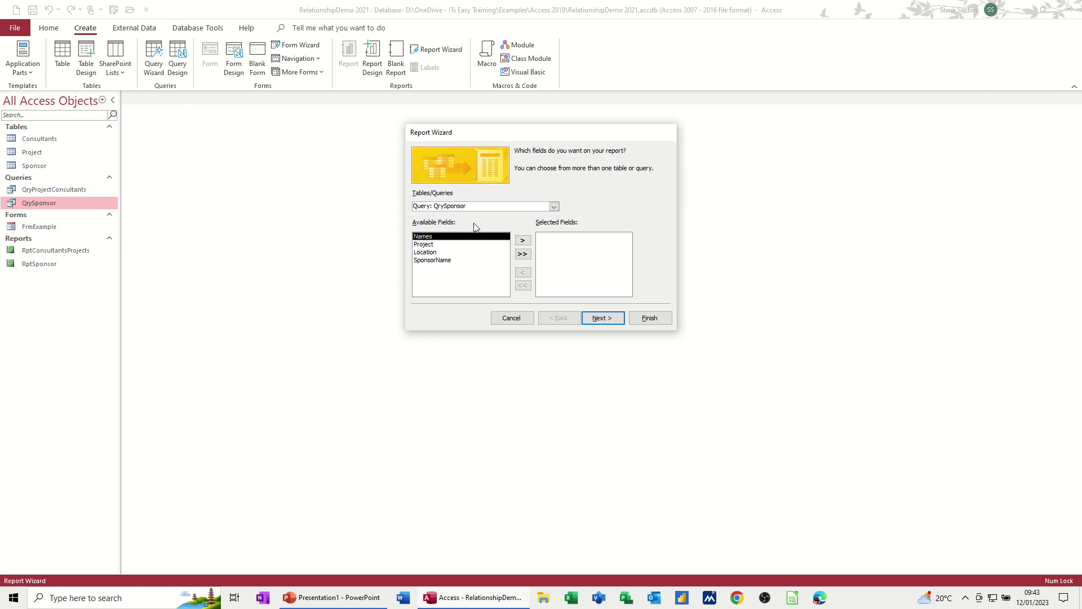
pyautogui.click(523, 254)
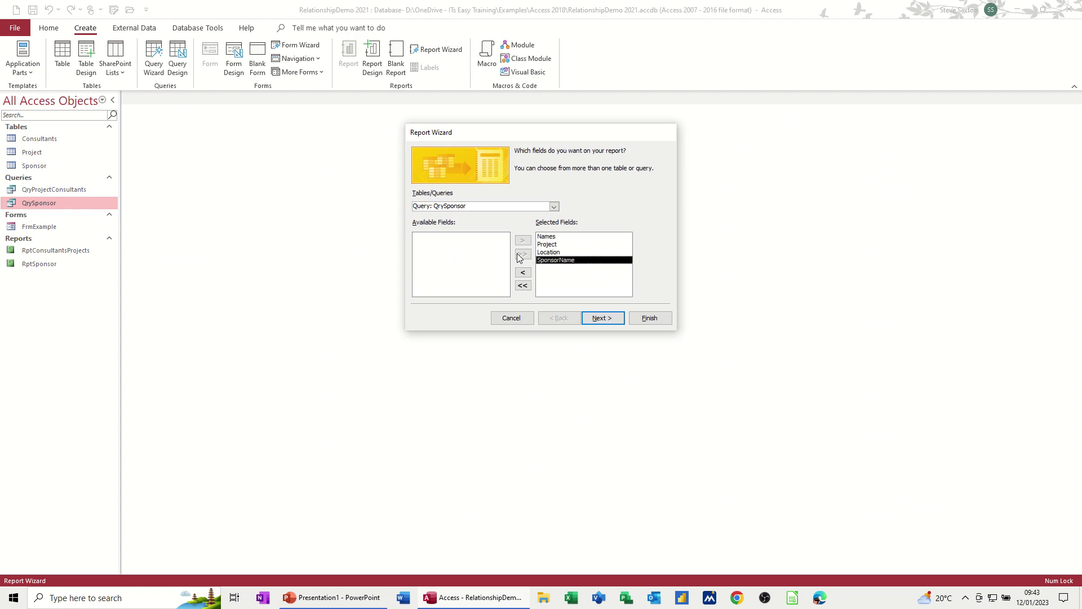
pyautogui.click(599, 319)
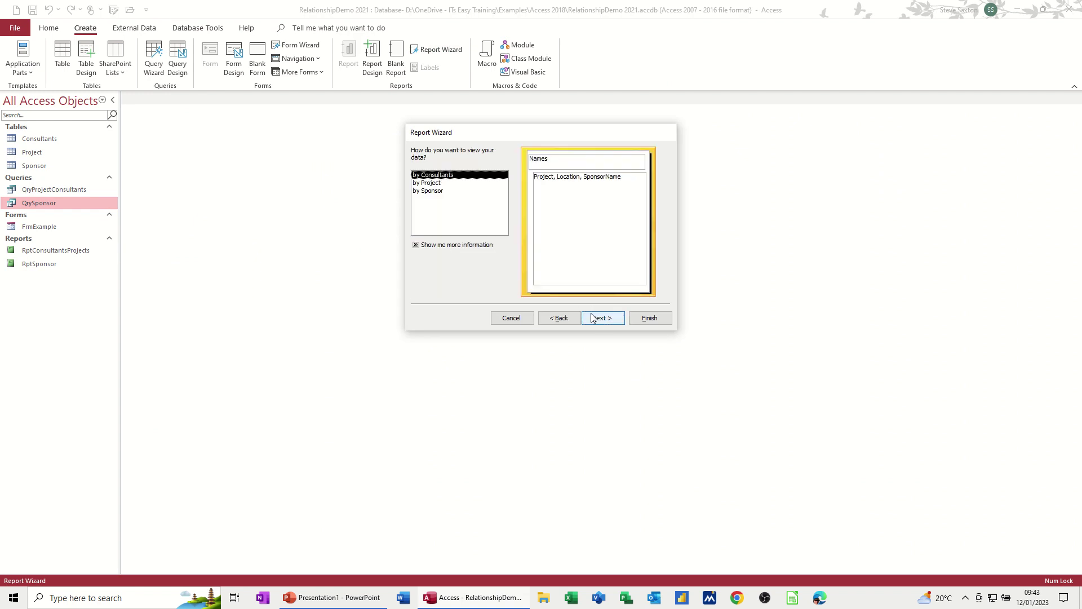
pyautogui.click(445, 191)
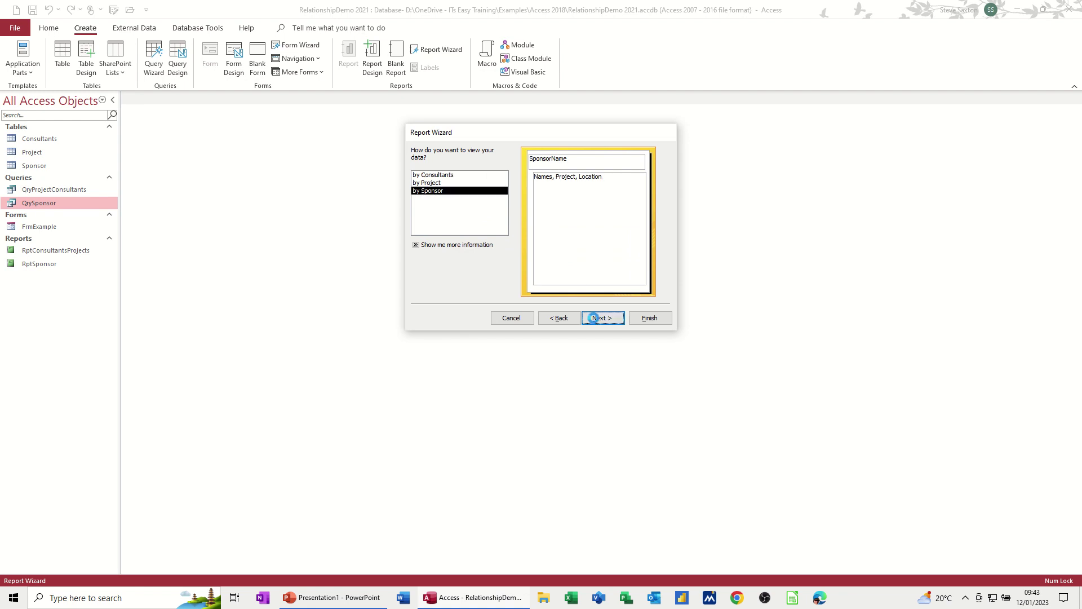
# Group the report by Names, choose landscape layout, and enter the title RptSponsor1
pyautogui.click(591, 317)
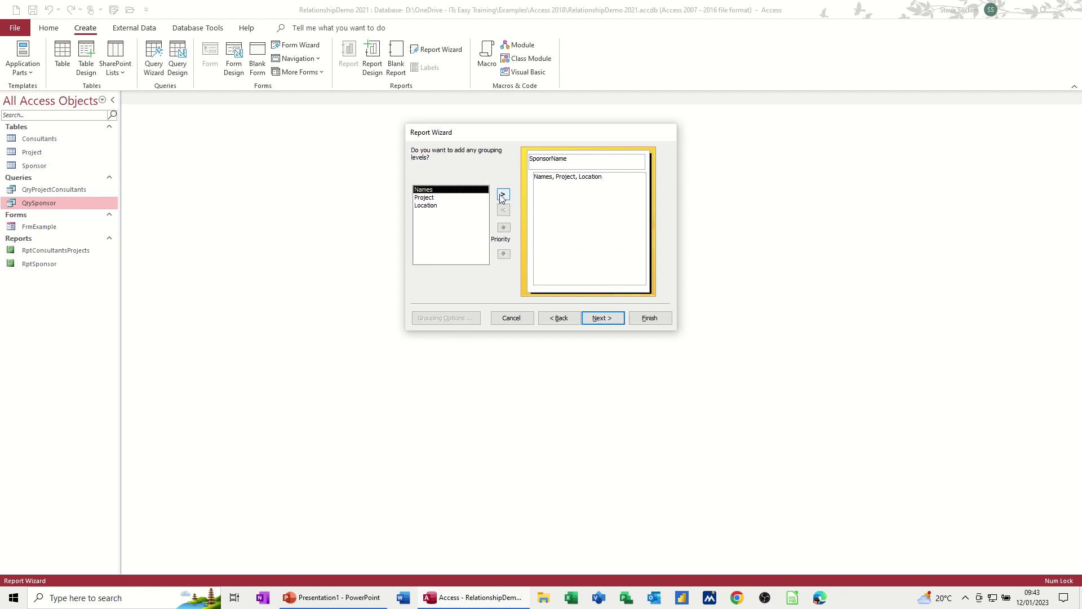
pyautogui.click(503, 194)
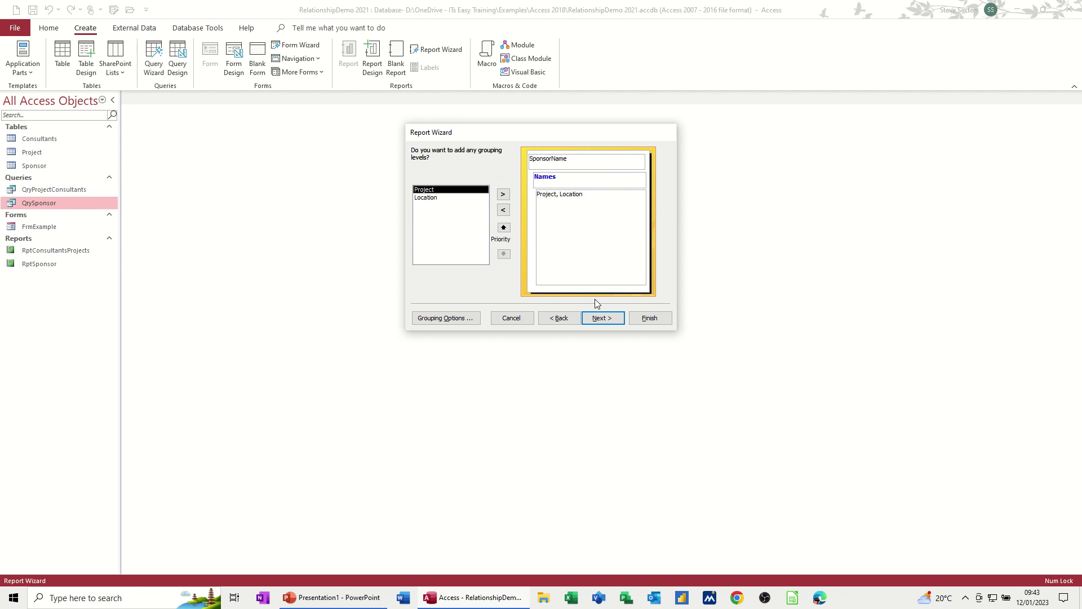
pyautogui.click(602, 319)
pyautogui.click(602, 318)
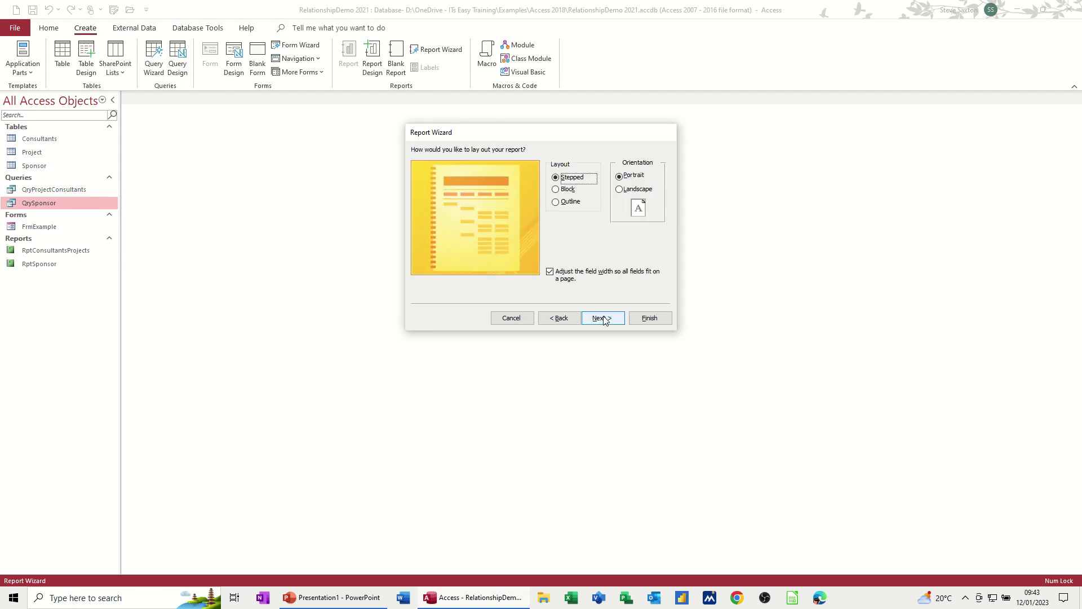
pyautogui.click(619, 189)
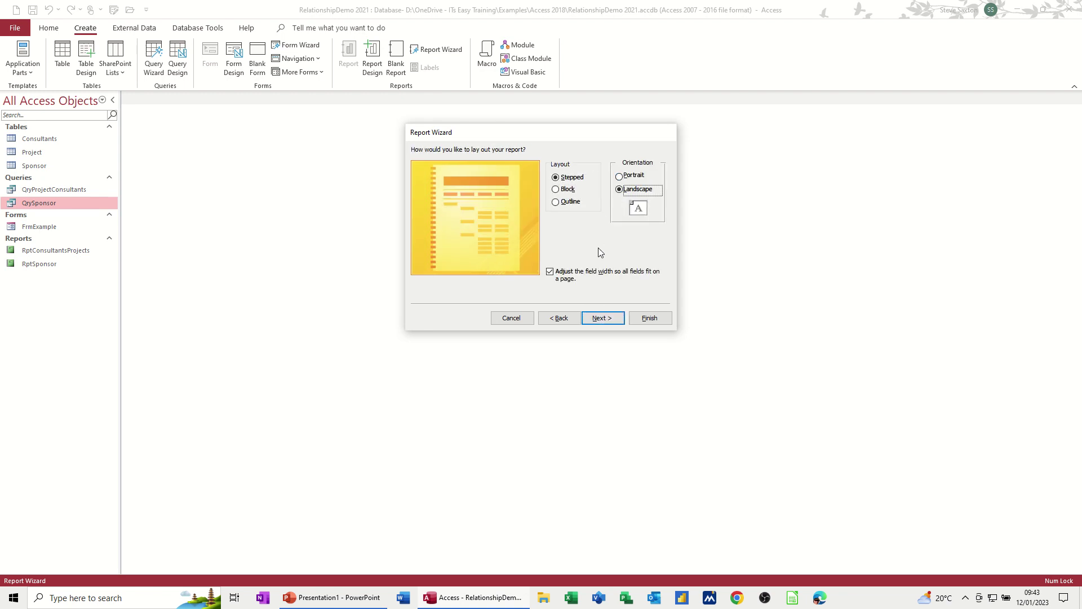
pyautogui.click(600, 317)
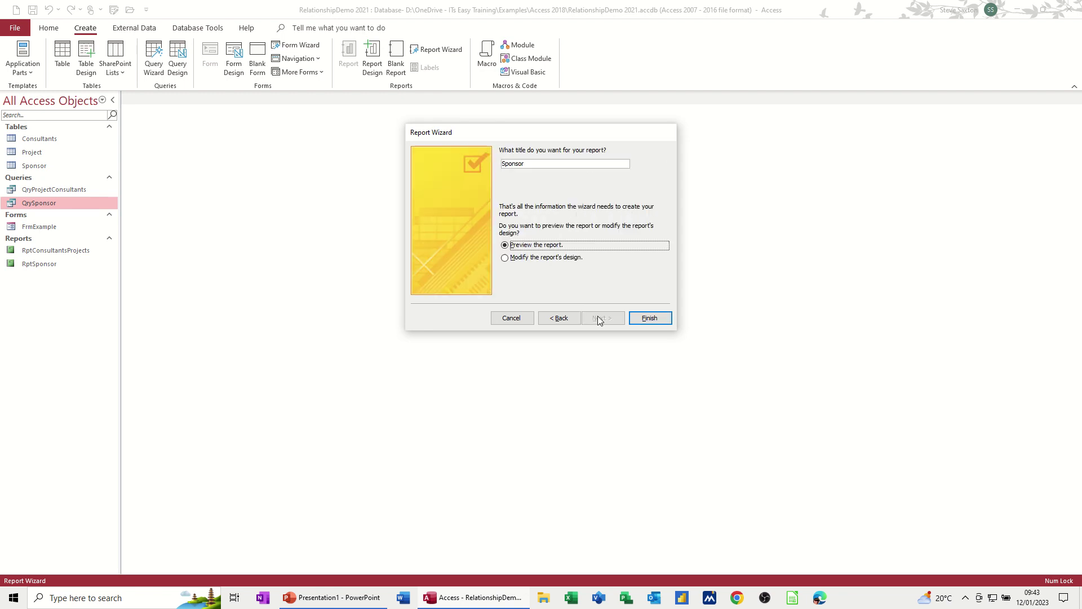
pyautogui.click(504, 165)
pyautogui.write('Rpt')
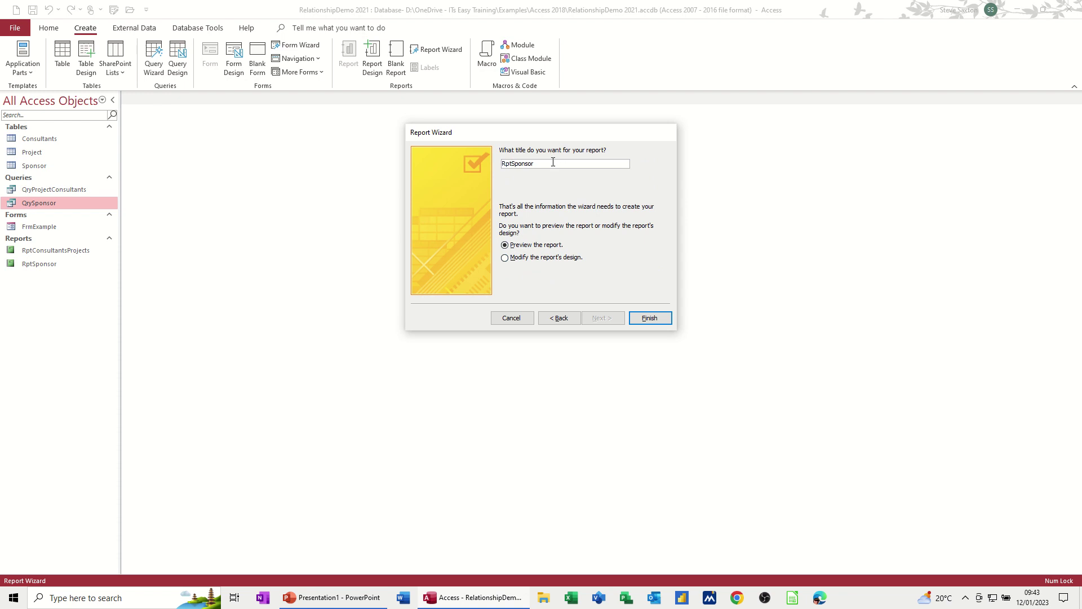
# Finish the RptSponsor1 report, close its print preview, then close the report
pyautogui.click(647, 319)
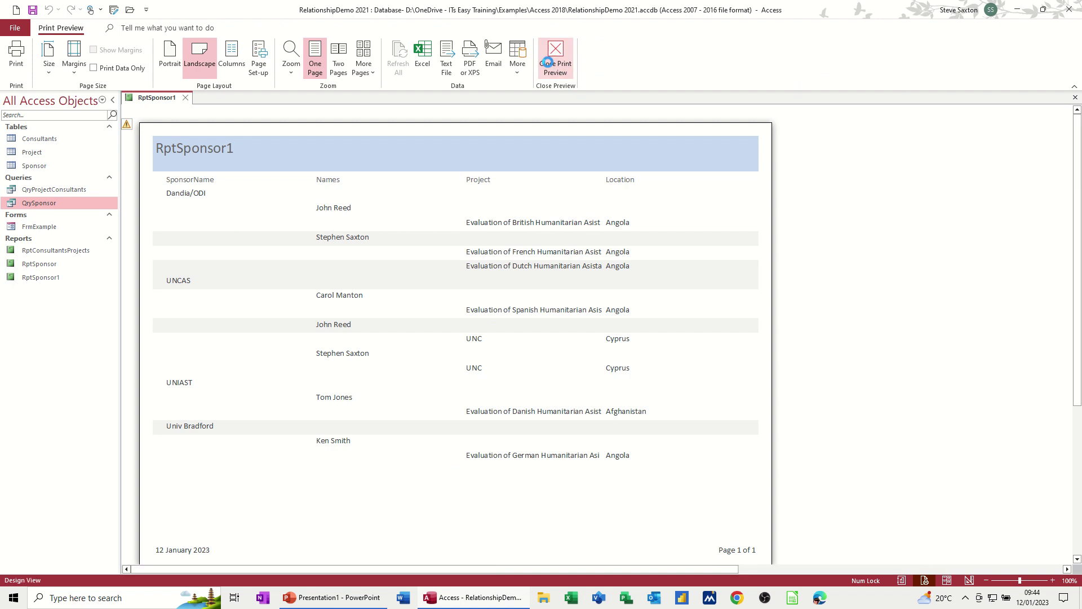
pyautogui.click(564, 75)
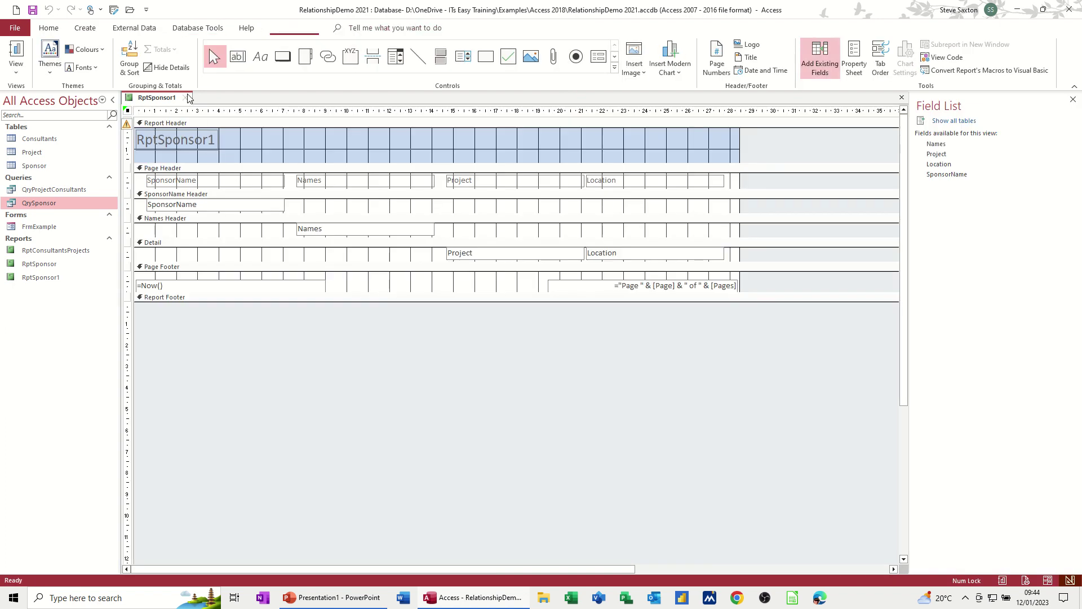
pyautogui.click(185, 97)
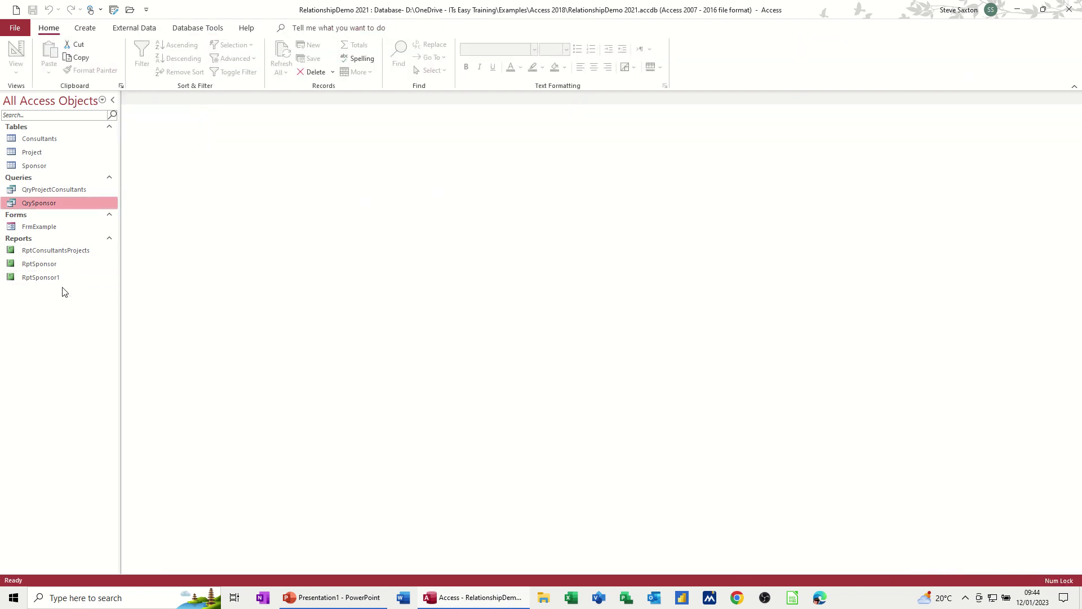